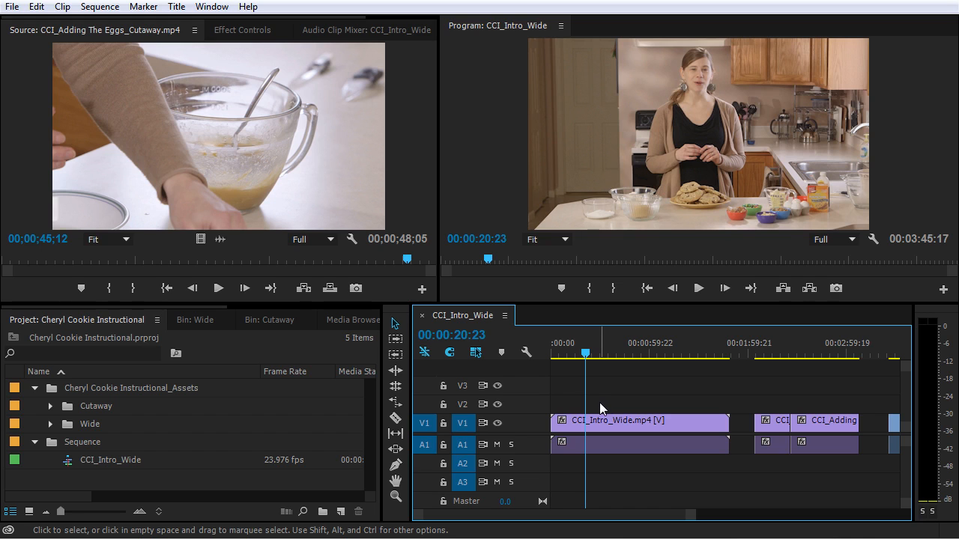
Step: Activate the timeline and zoom it out until all clips of the CCI_Intro_Wide sequence are in view
{"action": "left_click", "coordinate": [285, 421]}
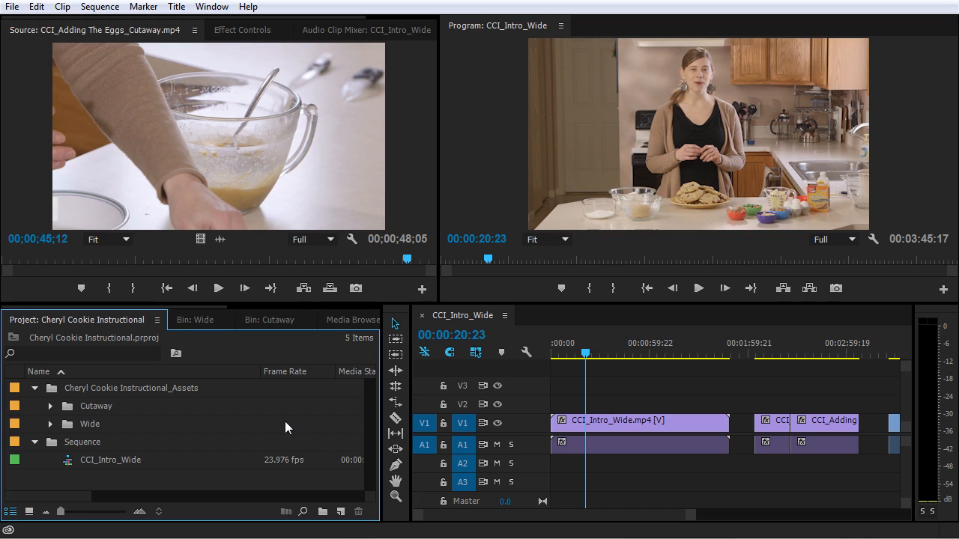
{"action": "left_click", "coordinate": [400, 213]}
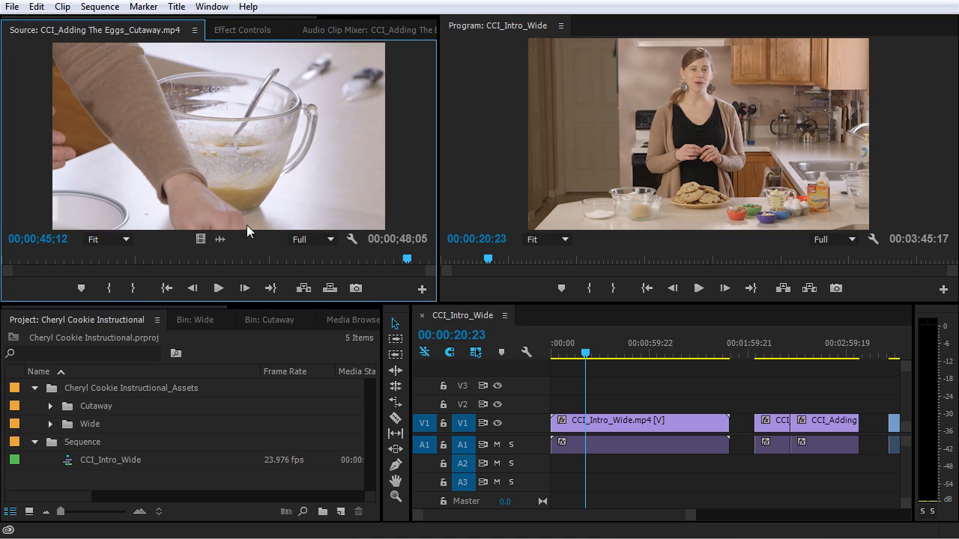
{"action": "left_click", "coordinate": [610, 382]}
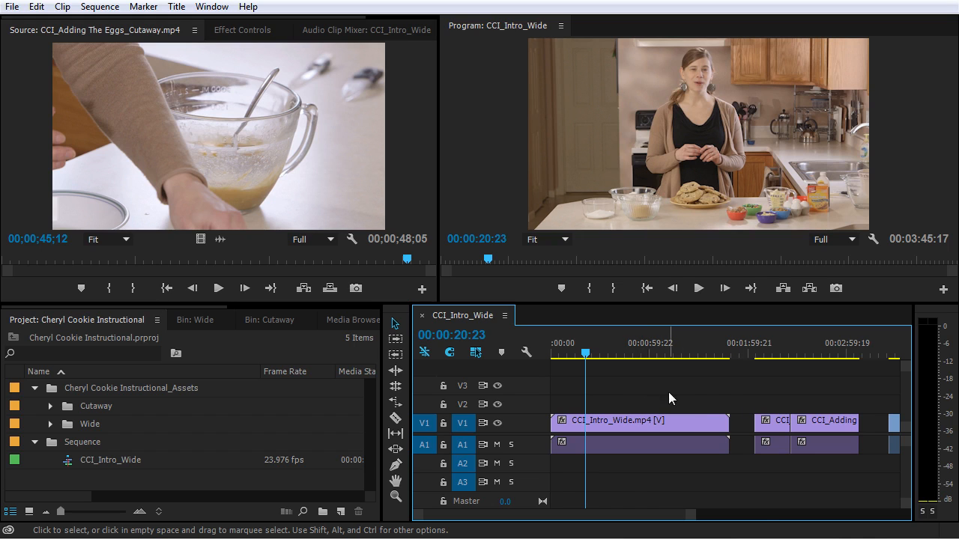
{"action": "key", "text": "minus"}
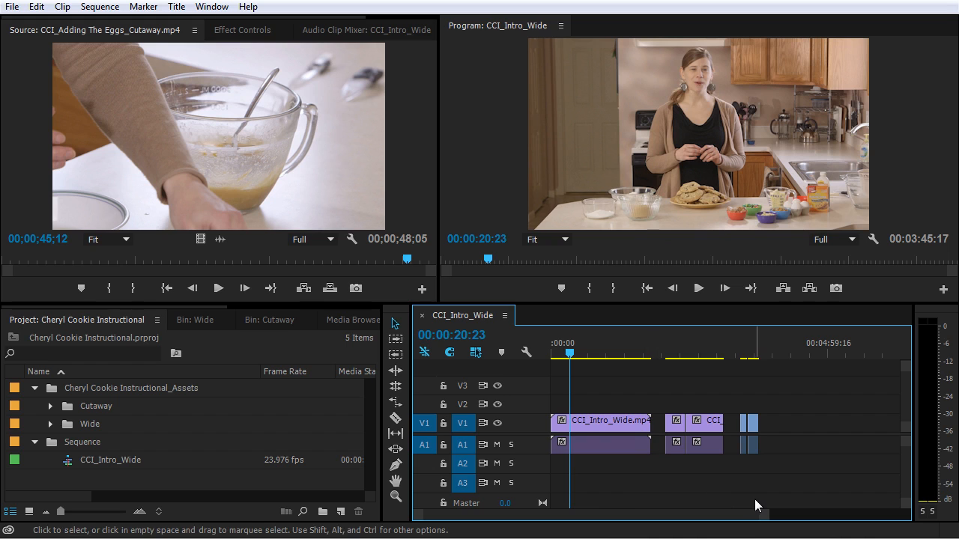
{"action": "mouse_move", "coordinate": [532, 515]}
{"action": "left_mouse_down"}
{"action": "mouse_move", "coordinate": [629, 515]}
{"action": "mouse_move", "coordinate": [512, 513]}
{"action": "mouse_move", "coordinate": [731, 520]}
{"action": "mouse_move", "coordinate": [515, 516]}
{"action": "left_mouse_up"}
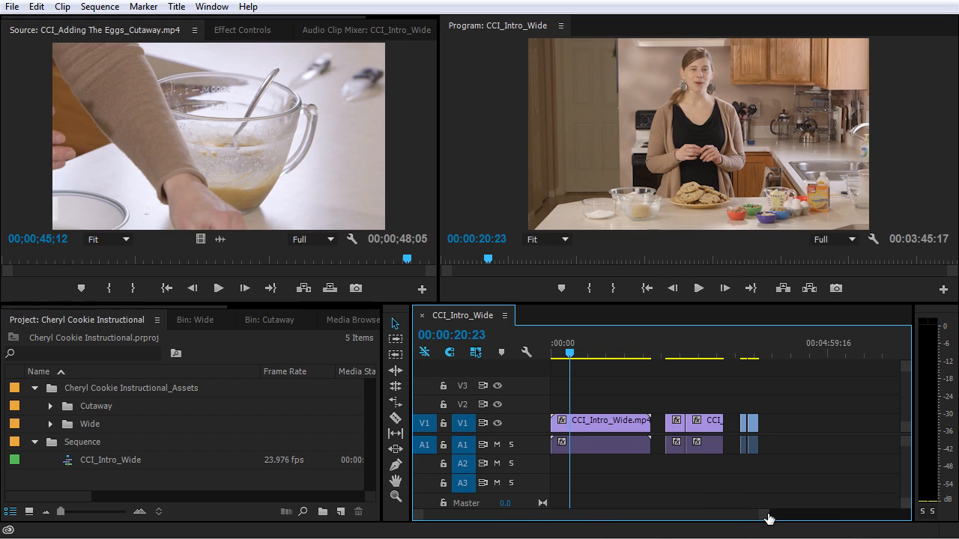
{"action": "left_click_drag", "start_coordinate": [769, 519], "coordinate": [873, 517]}
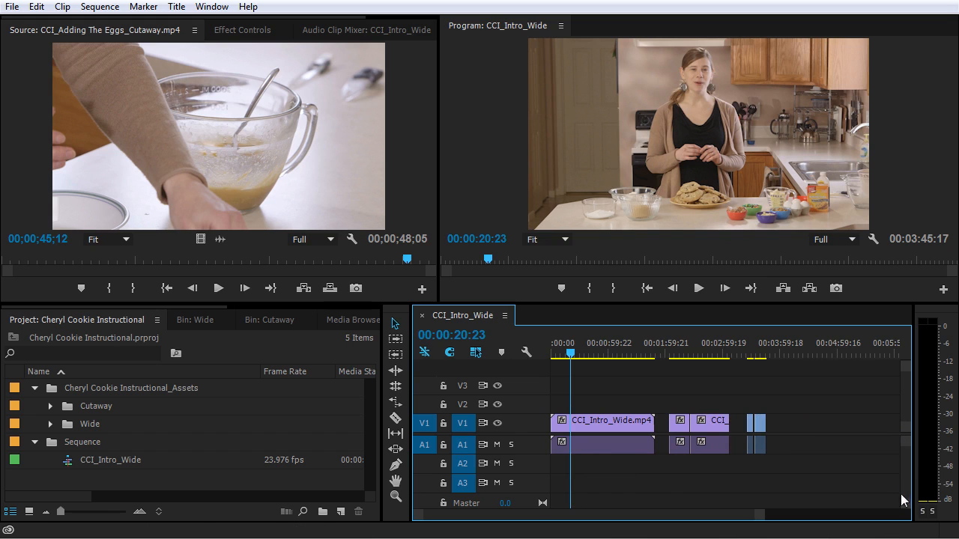
Step: Enlarge the video and audio track heights in the timeline to display clip thumbnails and audio waveforms
{"action": "left_click_drag", "start_coordinate": [908, 507], "coordinate": [908, 478]}
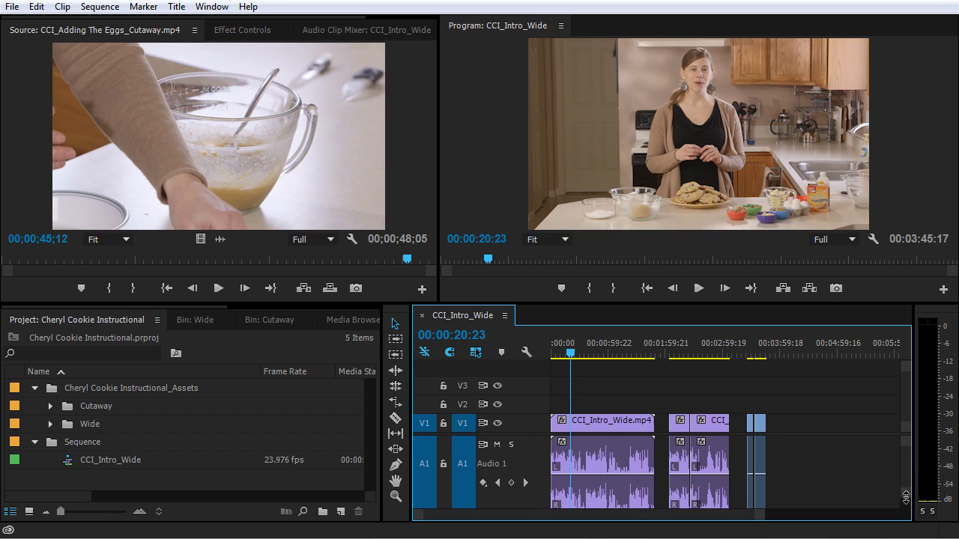
{"action": "left_click_drag", "start_coordinate": [908, 432], "coordinate": [908, 426]}
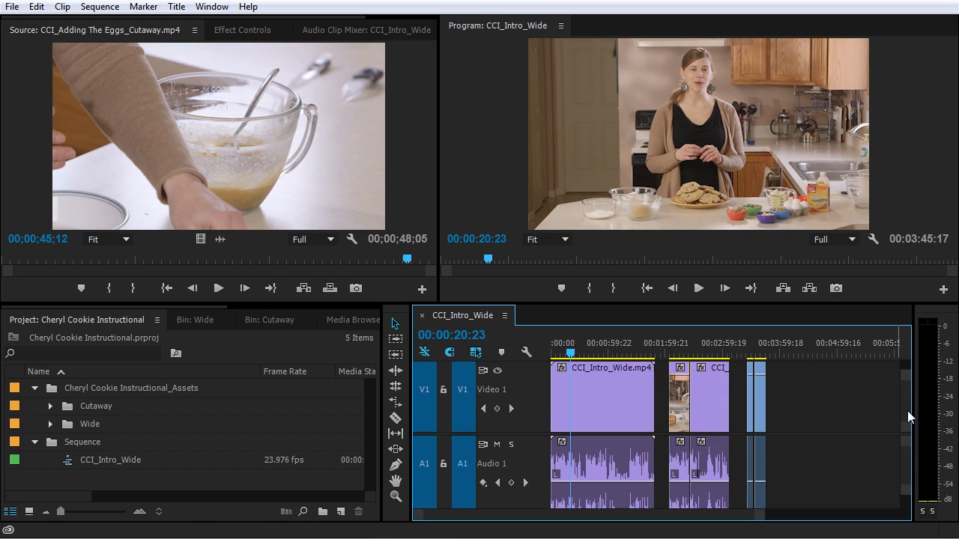
{"action": "mouse_move", "coordinate": [908, 411]}
{"action": "left_mouse_down"}
{"action": "mouse_move", "coordinate": [907, 390]}
{"action": "mouse_move", "coordinate": [907, 416]}
{"action": "left_mouse_up"}
{"action": "mouse_move", "coordinate": [907, 450]}
{"action": "left_mouse_down"}
{"action": "mouse_move", "coordinate": [907, 466]}
{"action": "mouse_move", "coordinate": [908, 446]}
{"action": "left_mouse_up"}
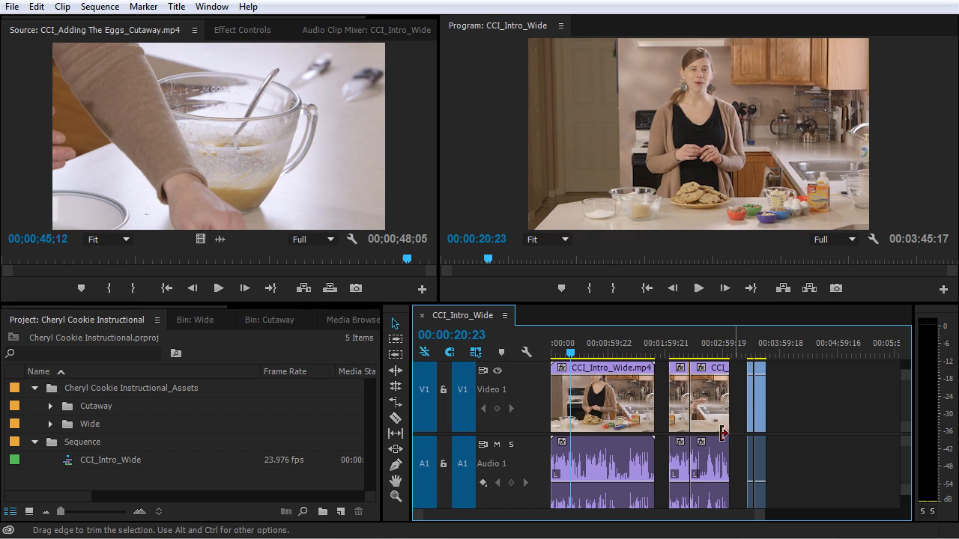
Step: Examine the CCI_Intro_Wide sequence at different zoom levels, from the full sequence down to the first clip around the playhead
{"action": "key", "text": "backslash"}
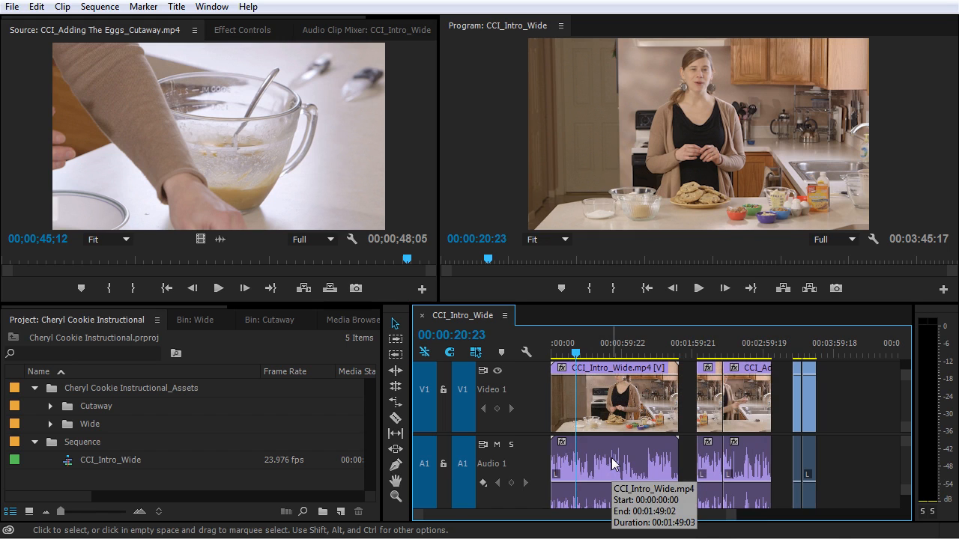
{"action": "scroll", "coordinate": [612, 459], "scroll_direction": "down", "scroll_amount": 6}
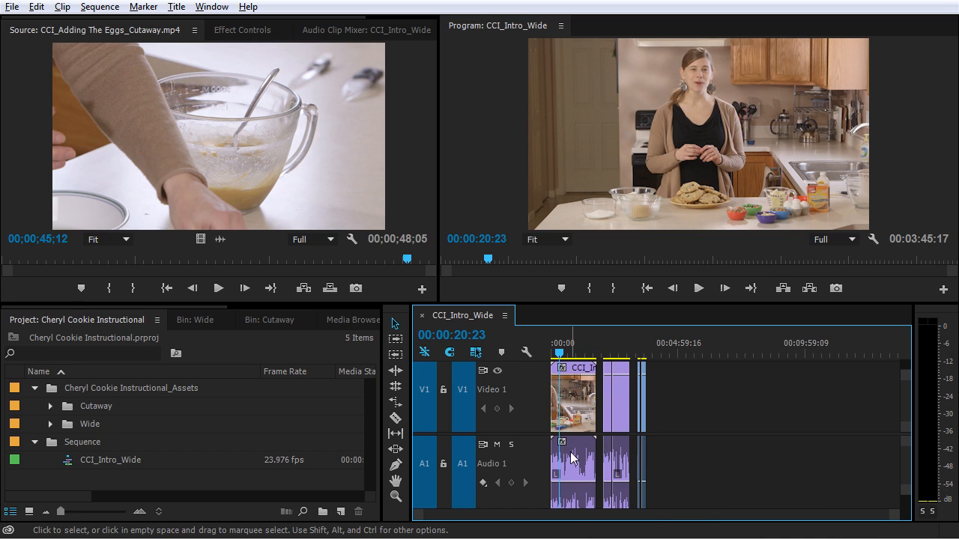
{"action": "scroll", "coordinate": [571, 459], "scroll_direction": "up", "scroll_amount": 8}
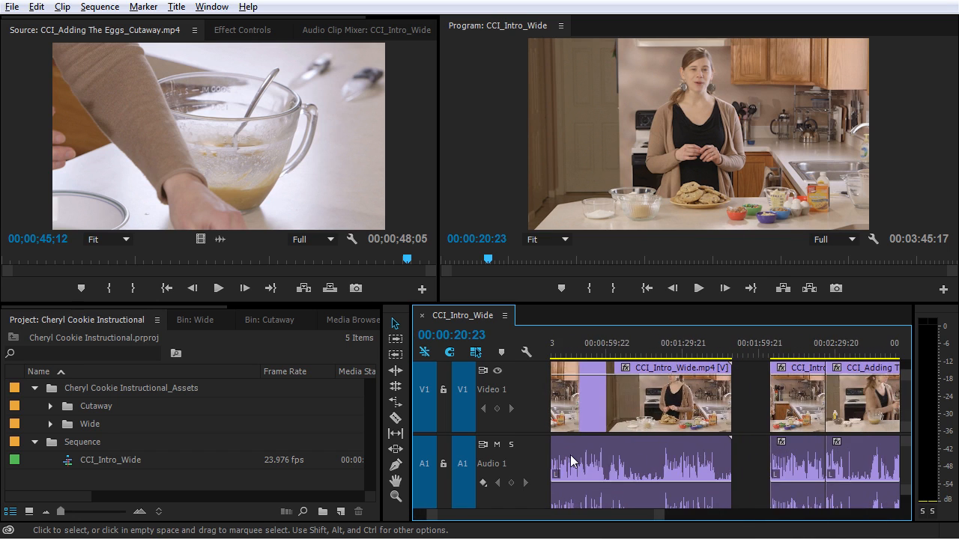
{"action": "scroll", "coordinate": [586, 487], "scroll_direction": "down", "scroll_amount": 10}
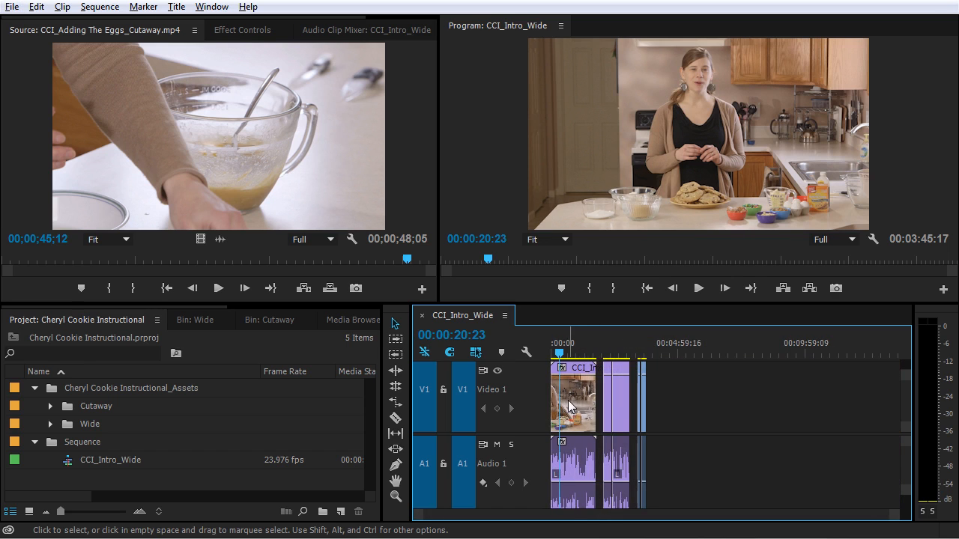
{"action": "key", "text": "alt"}
{"action": "scroll", "coordinate": [697, 401], "scroll_direction": "up", "scroll_amount": 4}
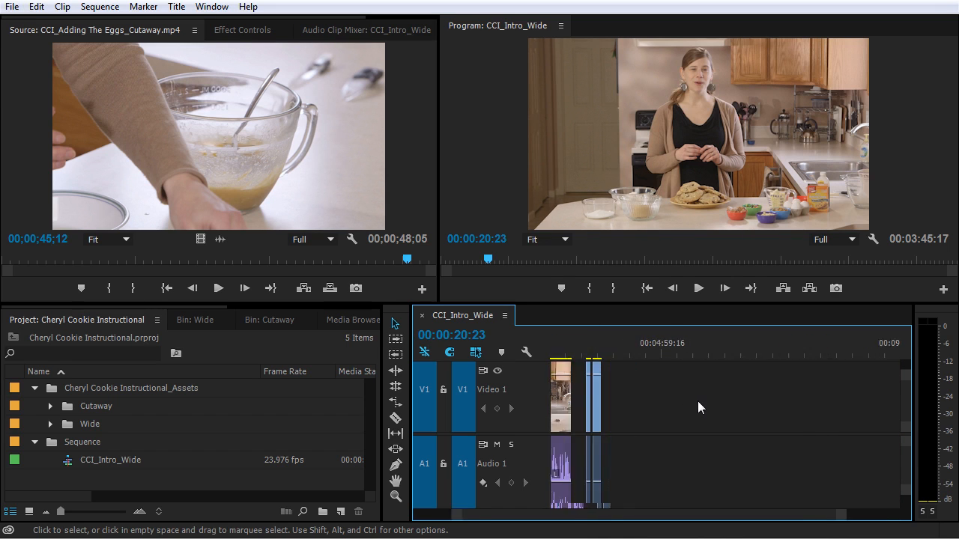
{"action": "scroll", "coordinate": [697, 408], "scroll_direction": "up", "scroll_amount": 2}
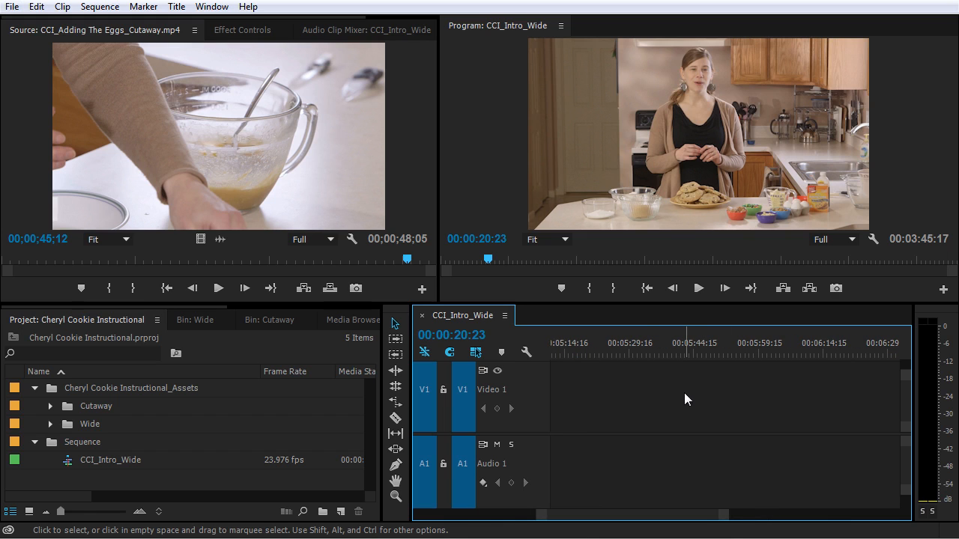
{"action": "scroll", "coordinate": [684, 392], "scroll_direction": "down", "scroll_amount": 6}
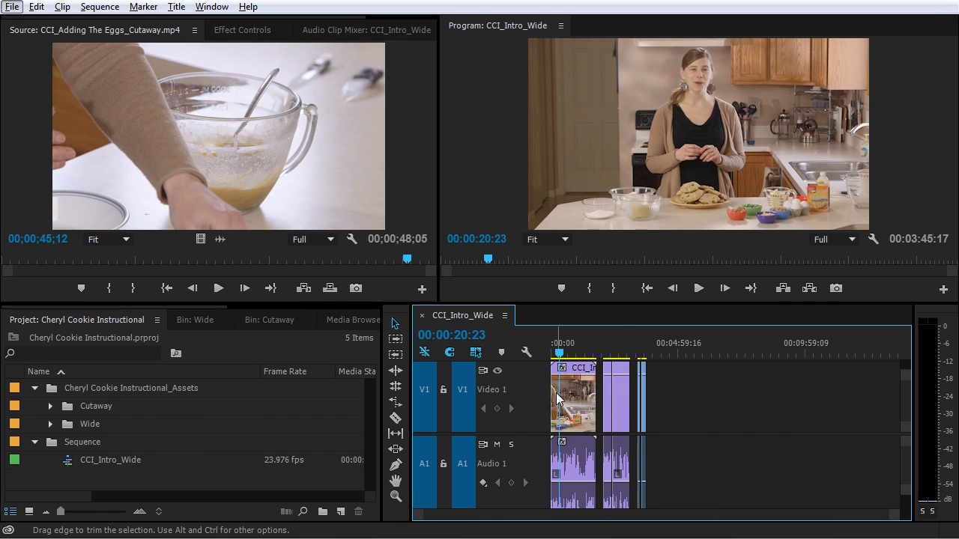
{"action": "scroll", "coordinate": [563, 397], "scroll_direction": "up", "scroll_amount": 4}
{"action": "scroll", "coordinate": [567, 395], "scroll_direction": "down", "scroll_amount": 1}
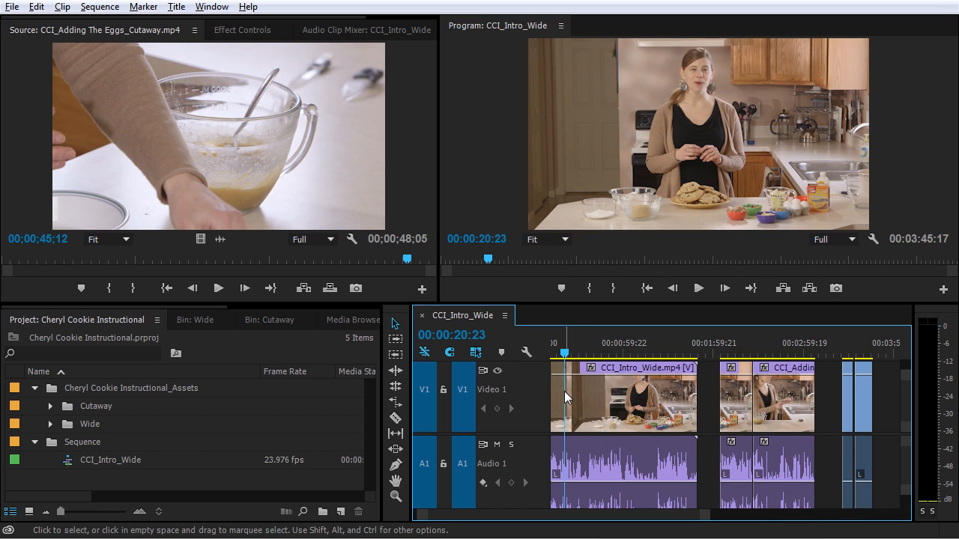
{"action": "scroll", "coordinate": [564, 391], "scroll_direction": "up", "scroll_amount": 5}
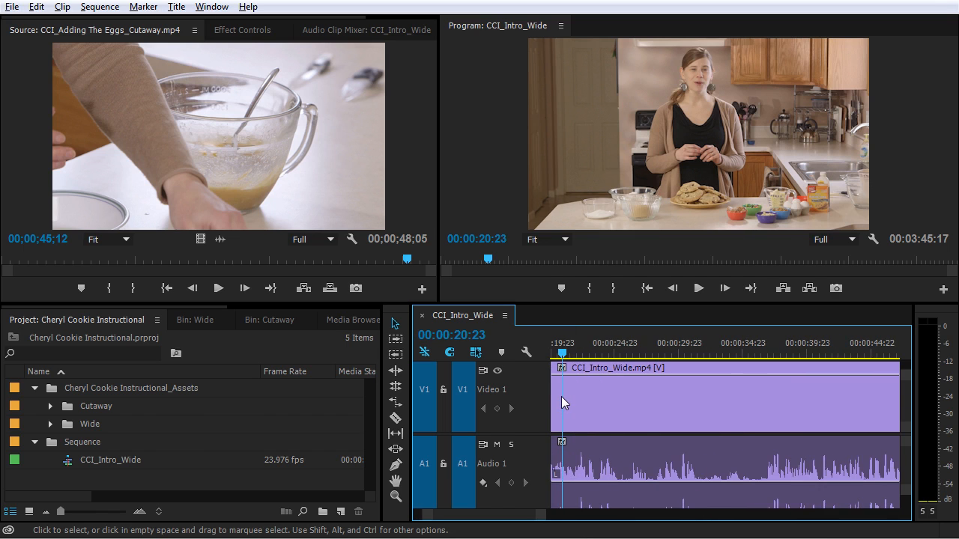
Step: Step the playhead back eight frames to 00:00:20:15 and select the CCI_Intro_Wide.mp4 clip beneath it
{"action": "key", "text": "Left"}
{"action": "key", "text": "Left"}
{"action": "key", "text": "Left"}
{"action": "key", "text": "Left"}
{"action": "key", "text": "Left"}
{"action": "key", "text": "Left"}
{"action": "key", "text": "Left"}
{"action": "key", "text": "Left"}
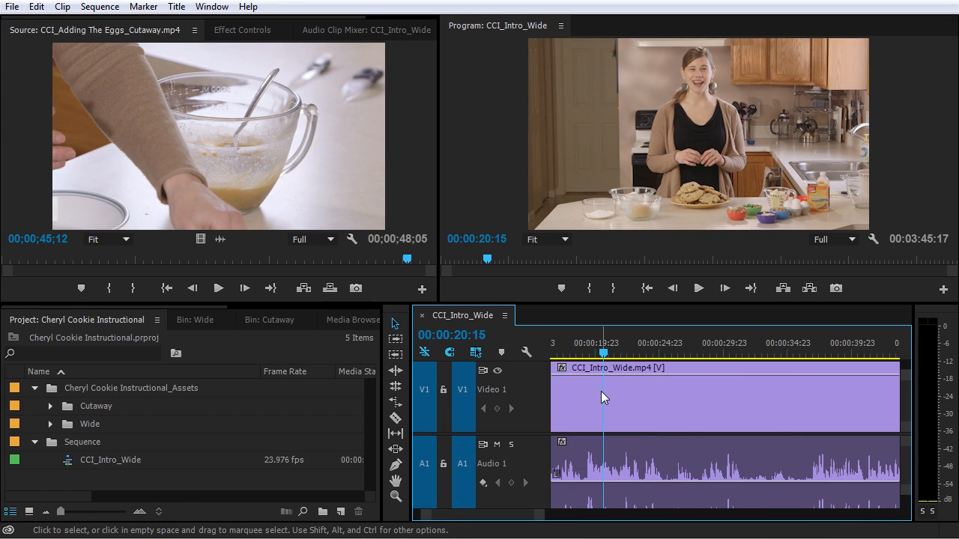
{"action": "scroll", "coordinate": [625, 453], "scroll_direction": "up", "scroll_amount": 4}
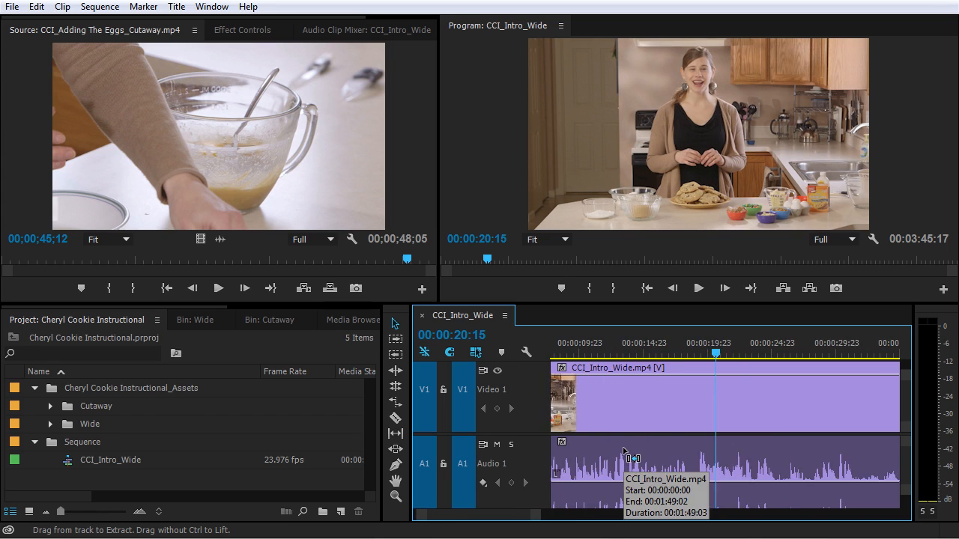
{"action": "left_click", "coordinate": [694, 402]}
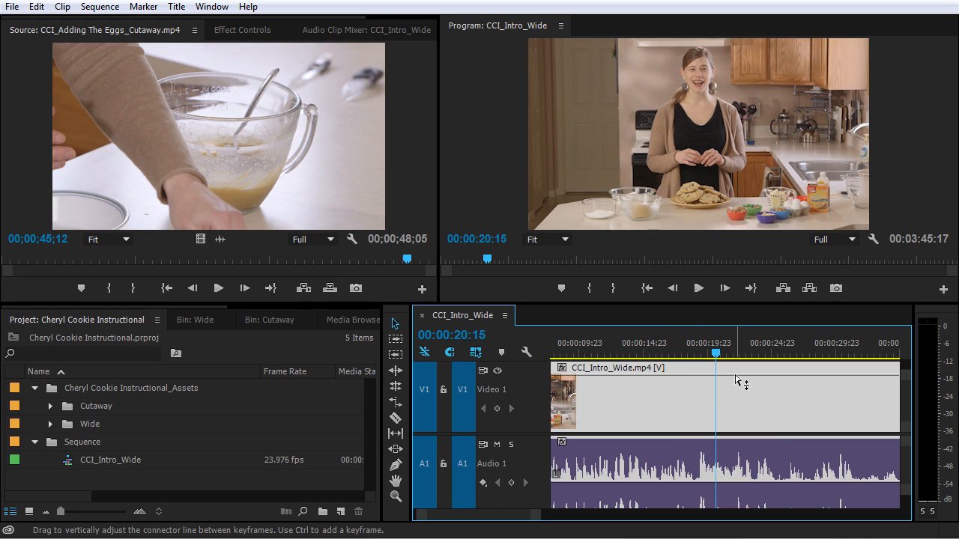
Step: Look through the stacked video and audio tracks of the sequence, above and below the selected clip
{"action": "scroll", "coordinate": [736, 401], "scroll_direction": "up", "scroll_amount": 3}
{"action": "scroll", "coordinate": [736, 401], "scroll_direction": "down", "scroll_amount": 2}
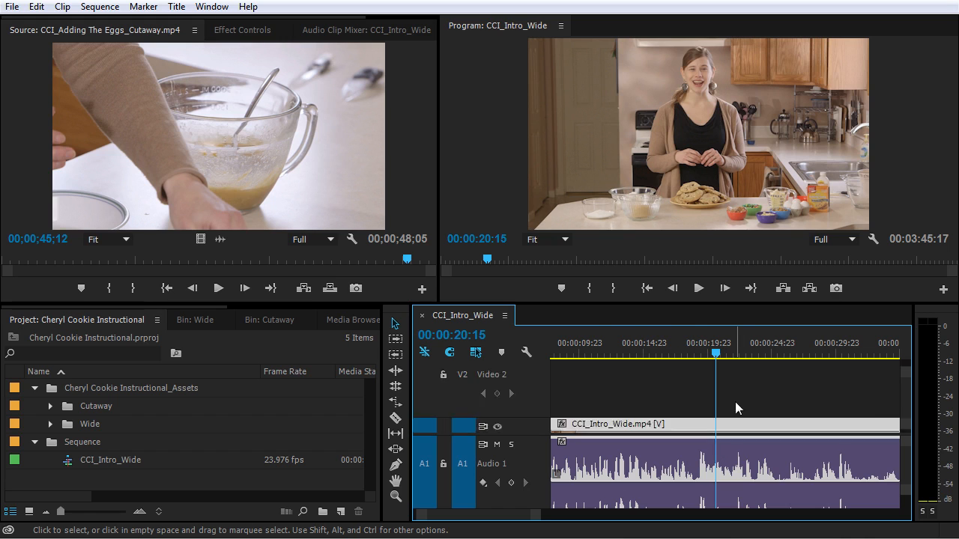
{"action": "scroll", "coordinate": [736, 401], "scroll_direction": "up", "scroll_amount": 2}
{"action": "scroll", "coordinate": [736, 401], "scroll_direction": "down", "scroll_amount": 3}
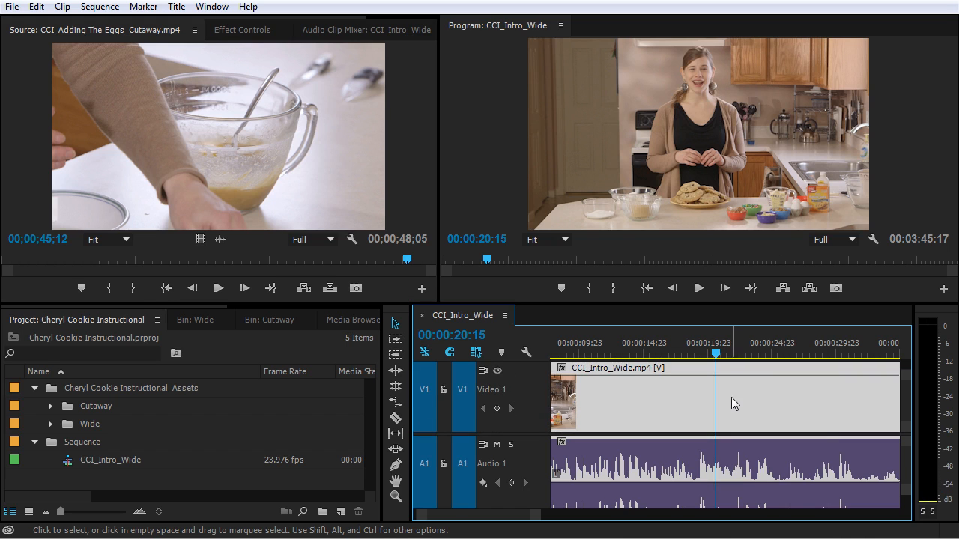
{"action": "scroll", "coordinate": [720, 471], "scroll_direction": "down", "scroll_amount": 3}
{"action": "scroll", "coordinate": [720, 471], "scroll_direction": "up", "scroll_amount": 3}
{"action": "scroll", "coordinate": [720, 471], "scroll_direction": "down", "scroll_amount": 3}
{"action": "scroll", "coordinate": [720, 471], "scroll_direction": "up", "scroll_amount": 3}
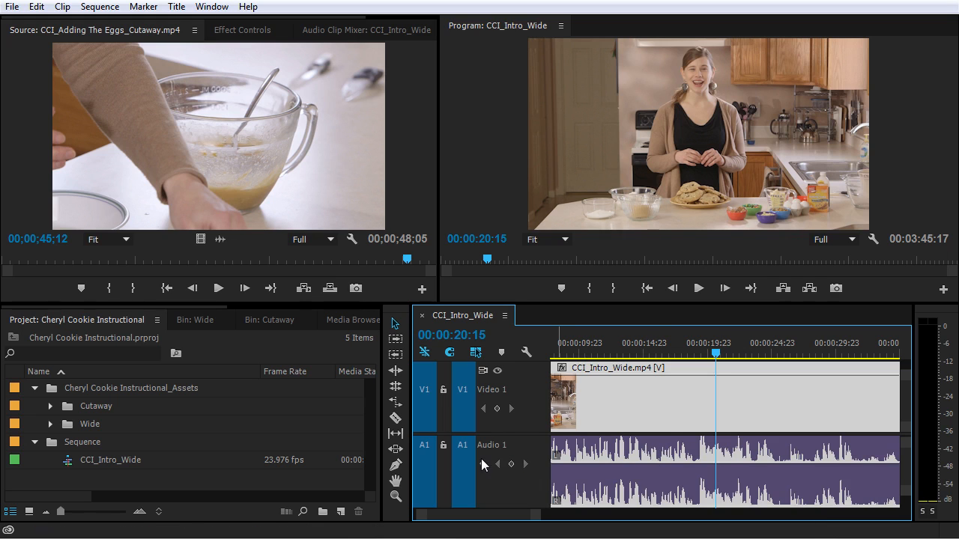
Step: Collapse the audio and video tracks to their minimum height so V1 to V3 and A1 to A3 fit in view
{"action": "scroll", "coordinate": [497, 484], "scroll_direction": "down", "scroll_amount": 5}
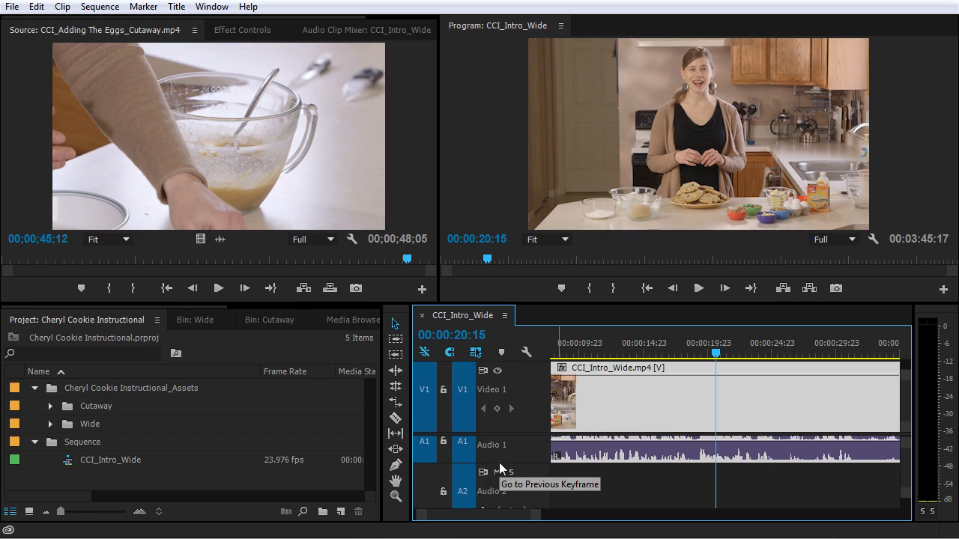
{"action": "scroll", "coordinate": [510, 458], "scroll_direction": "down", "scroll_amount": 3}
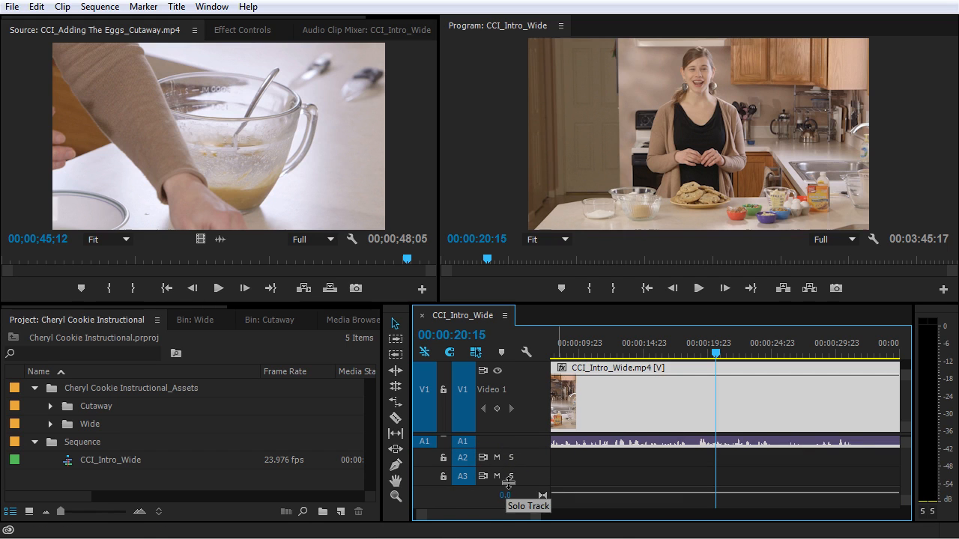
{"action": "scroll", "coordinate": [518, 397], "scroll_direction": "down", "scroll_amount": 4}
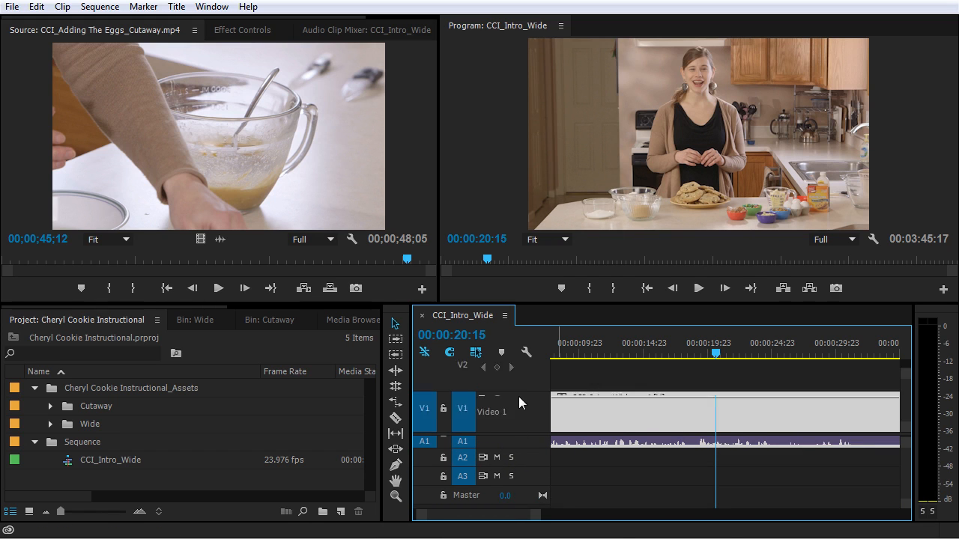
{"action": "scroll", "coordinate": [518, 373], "scroll_direction": "down", "scroll_amount": 3}
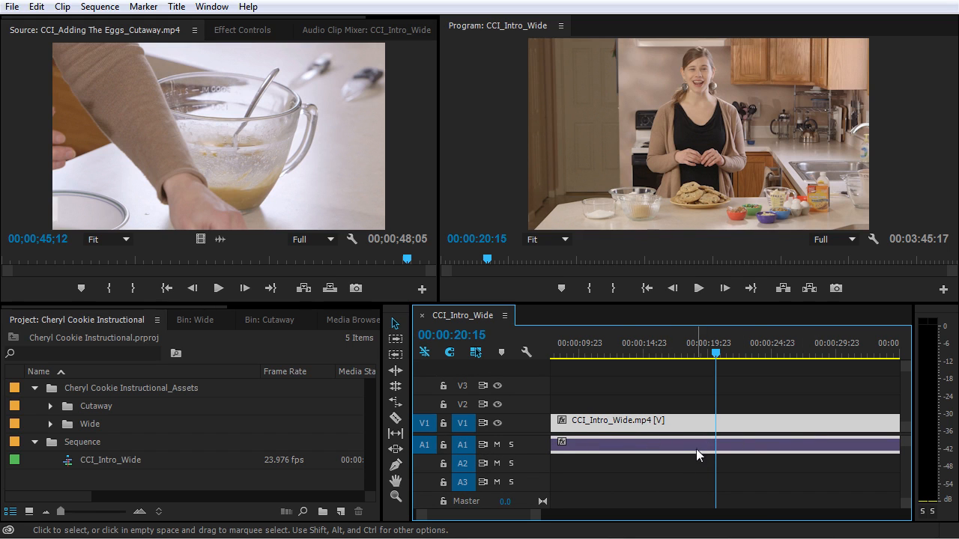
Step: Select all clips in the CCI_Intro_Wide sequence and delete them, leaving the timeline empty
{"action": "key", "text": "backslash"}
{"action": "key", "text": "minus"}
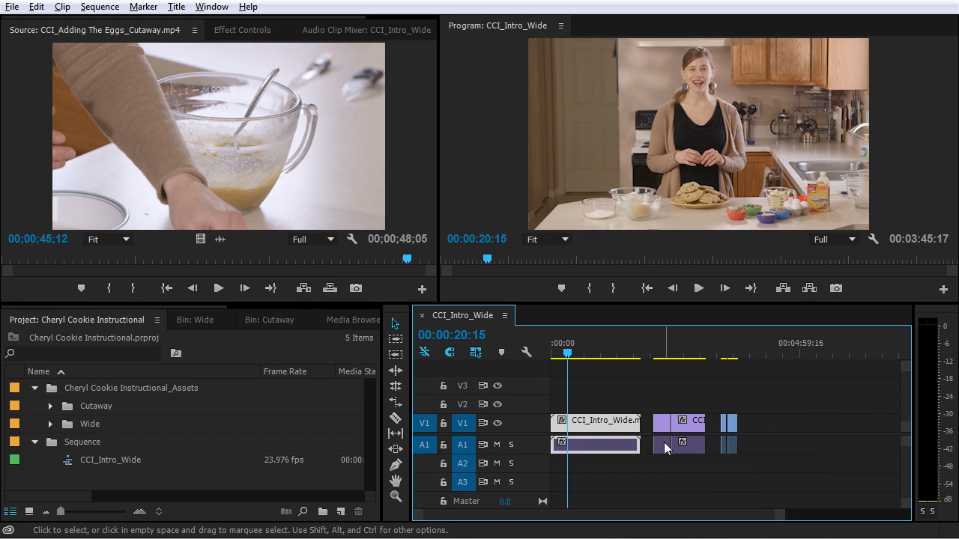
{"action": "left_click_drag", "start_coordinate": [800, 391], "coordinate": [590, 465]}
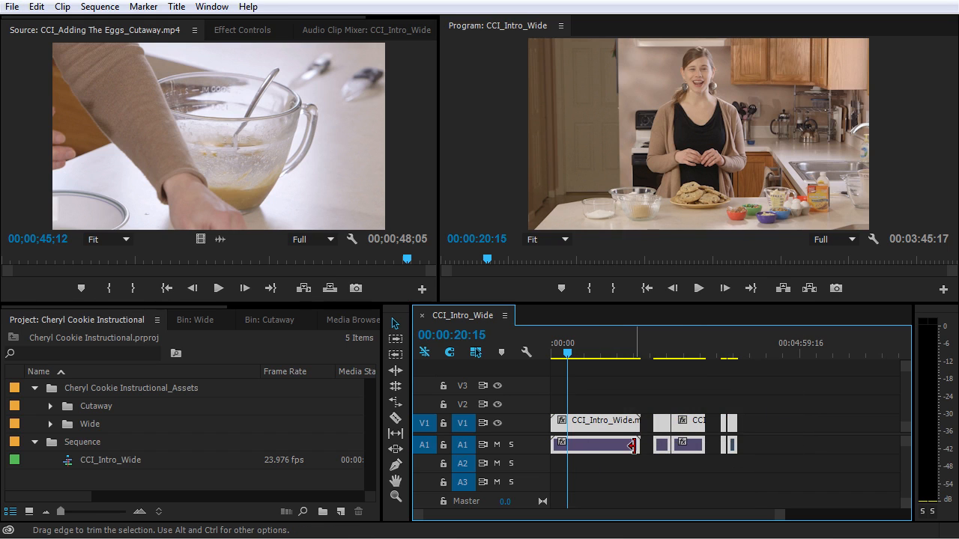
{"action": "key", "text": "Delete"}
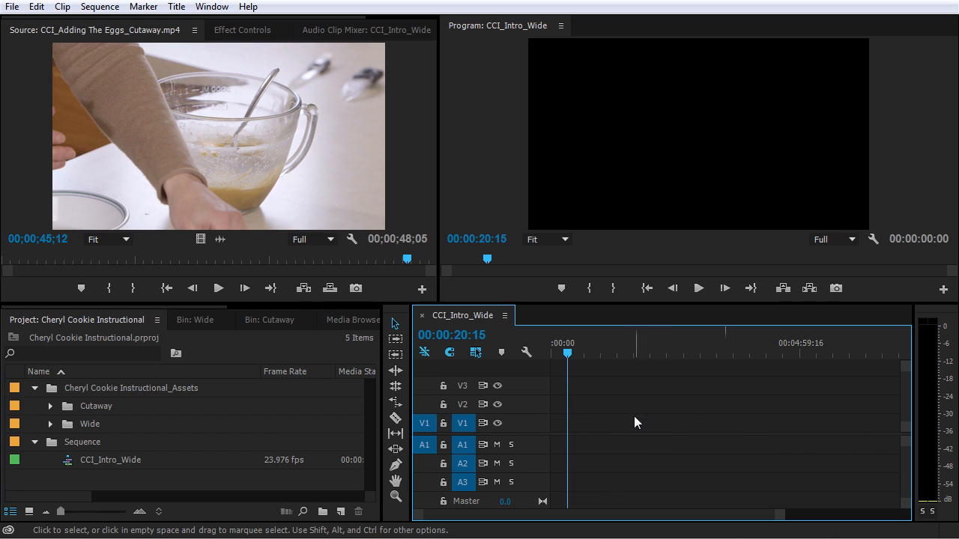
Step: Expand the Wide bin and load CCI_Intro_Wide.mp4 into the Source Monitor
{"action": "left_click", "coordinate": [156, 426]}
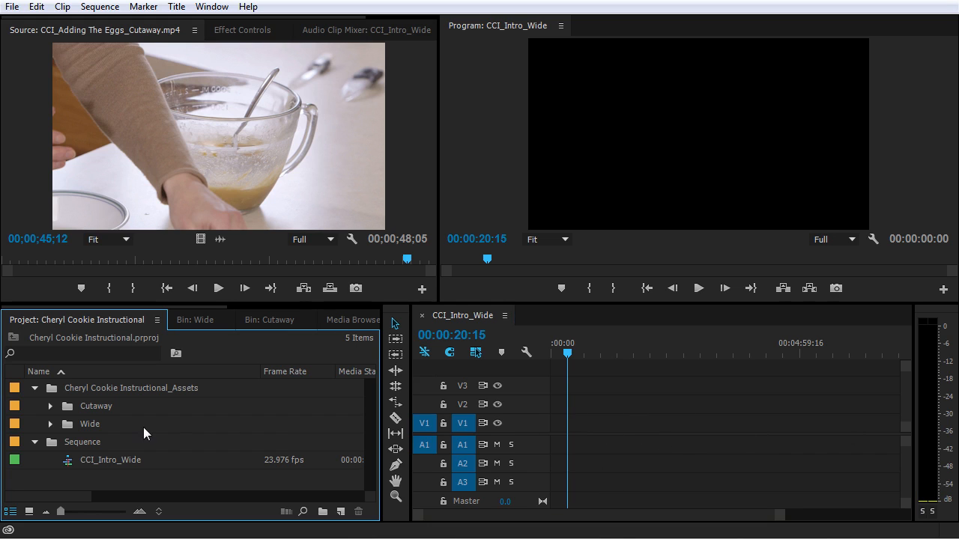
{"action": "left_click", "coordinate": [50, 424]}
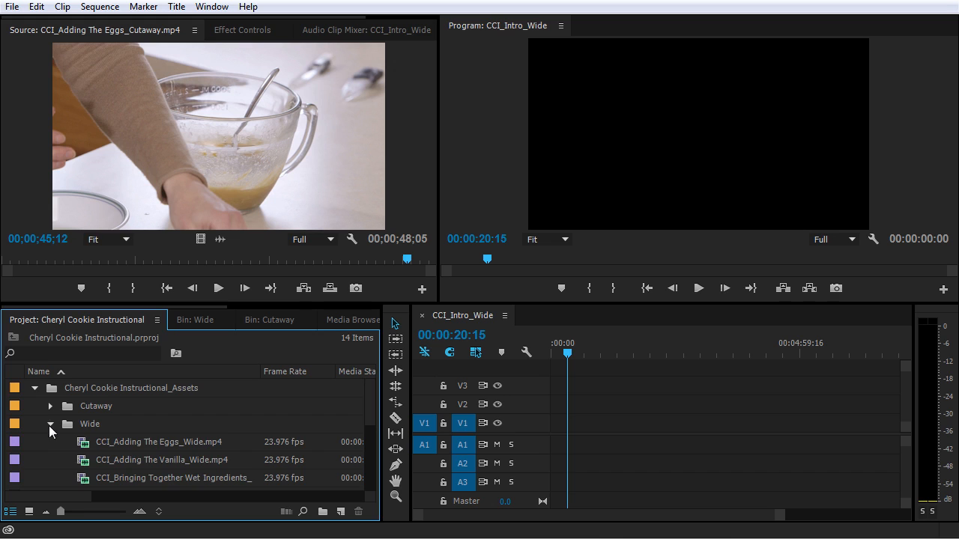
{"action": "scroll", "coordinate": [99, 427], "scroll_direction": "down", "scroll_amount": 1}
{"action": "scroll", "coordinate": [99, 427], "scroll_direction": "down", "scroll_amount": 5}
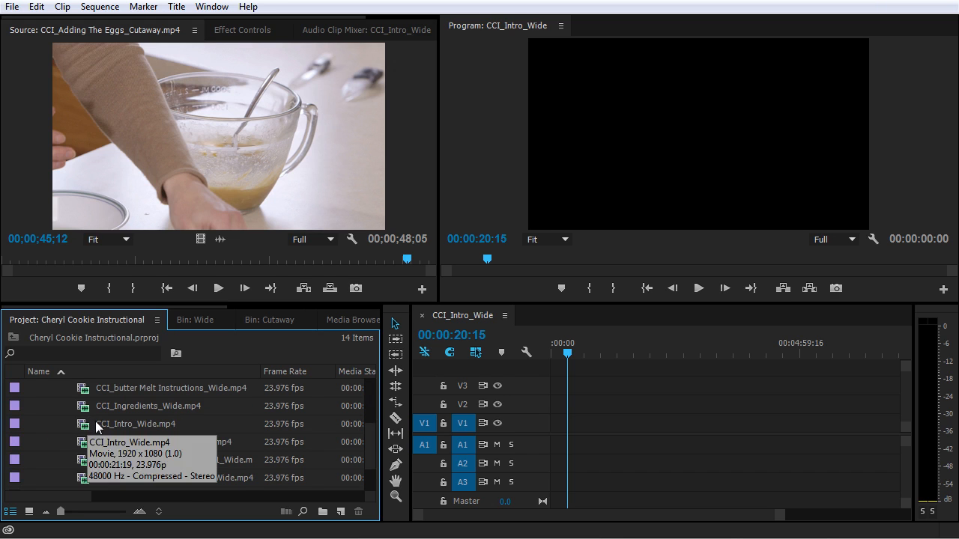
{"action": "double_click", "coordinate": [100, 426]}
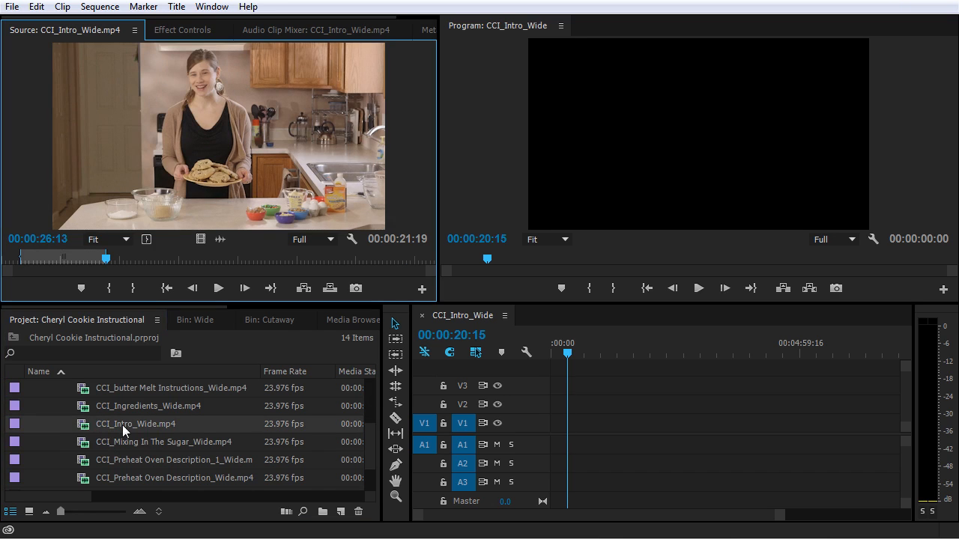
Step: Play CCI_Intro_Wide.mp4 in the Source Monitor from its In point up to its Out point
{"action": "left_click_drag", "start_coordinate": [106, 260], "coordinate": [18, 266]}
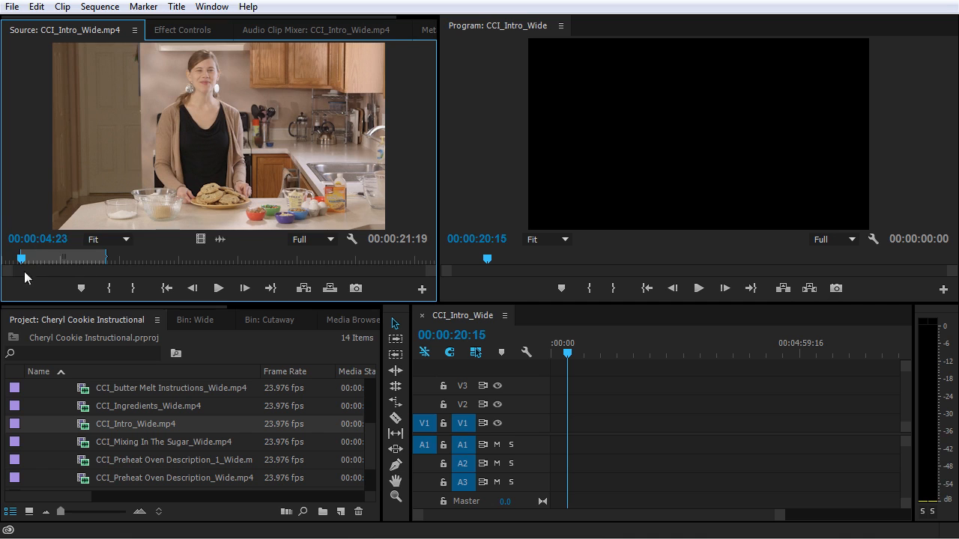
{"action": "key", "text": "space"}
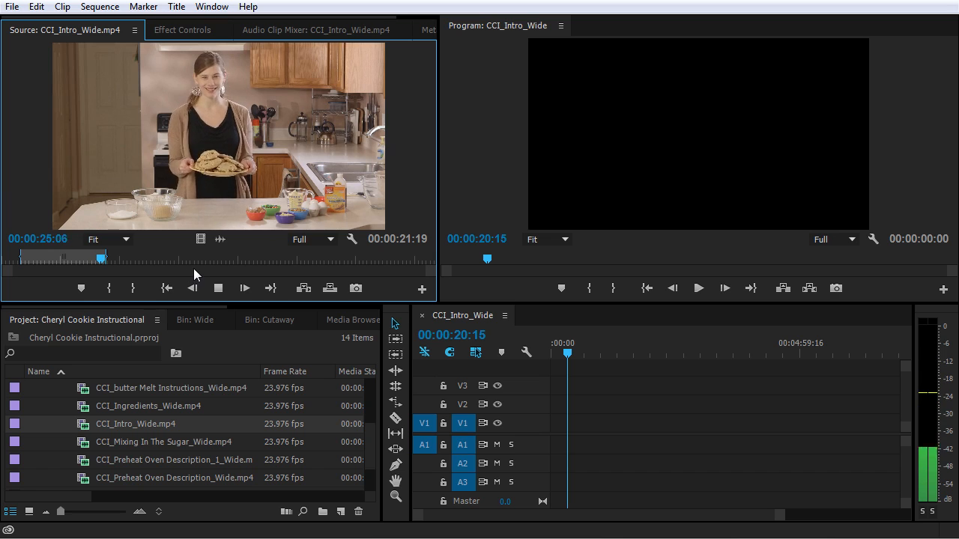
{"action": "key", "text": "space"}
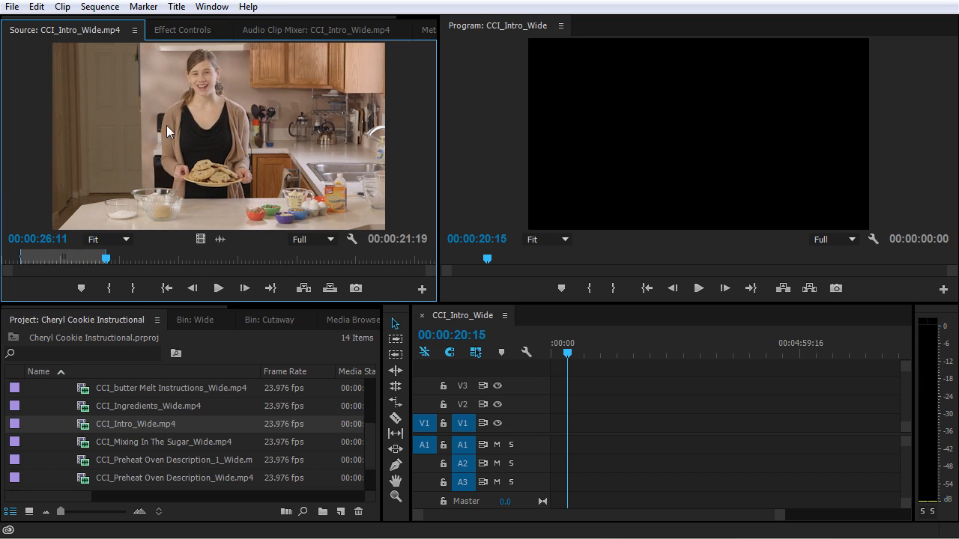
Step: Place the marked CCI_Intro_Wide.mp4 clip at the start of V1 and A1, and return the playhead to 00:00:00:00
{"action": "left_click_drag", "start_coordinate": [153, 92], "coordinate": [556, 448]}
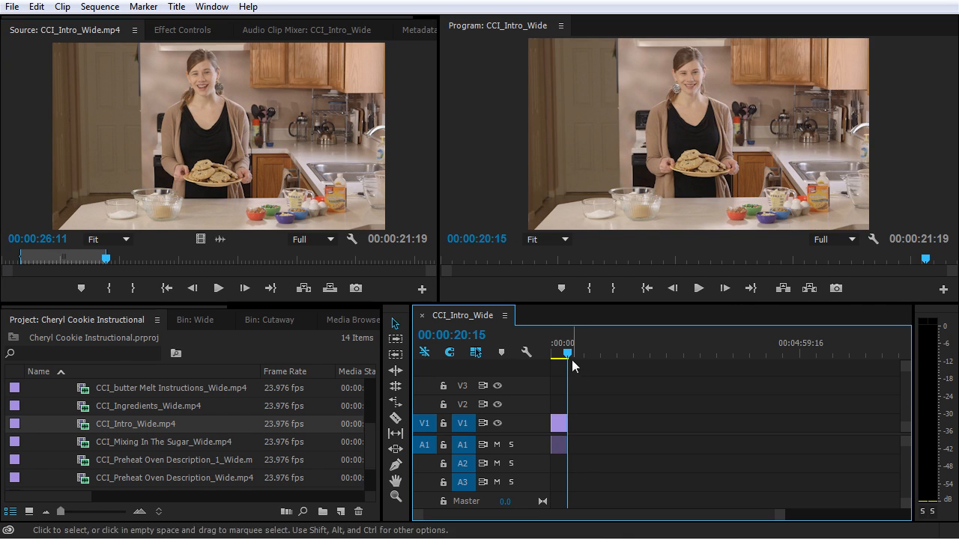
{"action": "left_click_drag", "start_coordinate": [569, 356], "coordinate": [529, 354]}
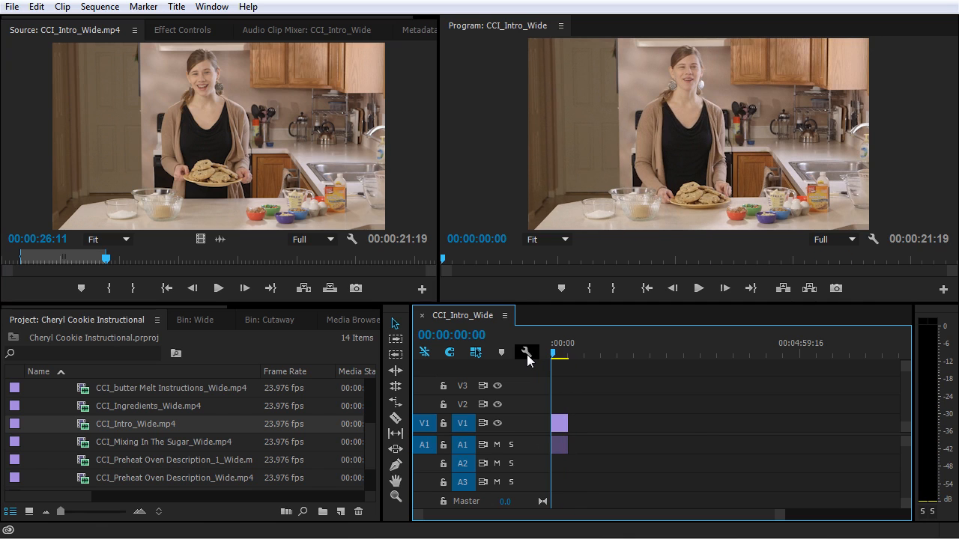
{"action": "key", "text": "equal"}
{"action": "key", "text": "equal"}
{"action": "key", "text": "equal"}
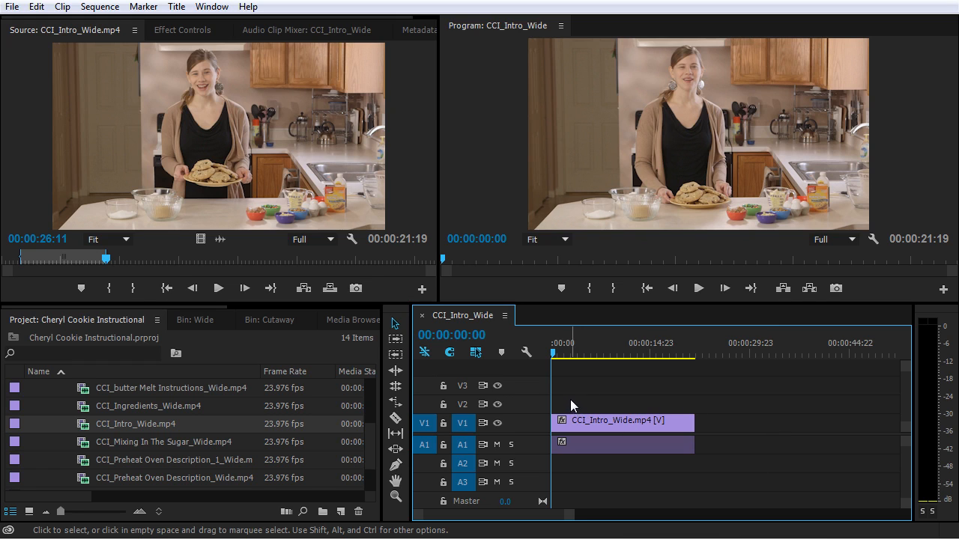
Step: Play the opening seconds of the sequence with pauses, shuttling backward and forward through the intro clip
{"action": "key", "text": "space"}
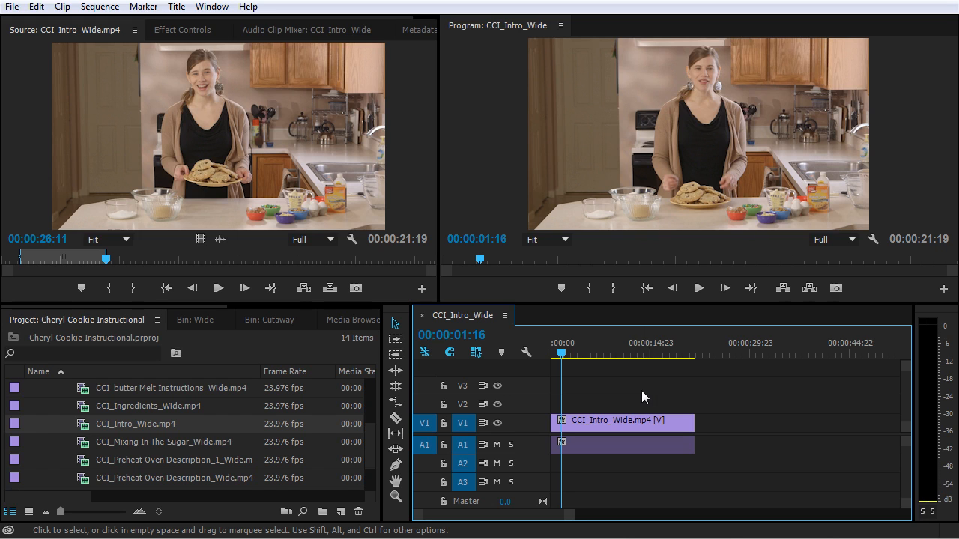
{"action": "key", "text": "space"}
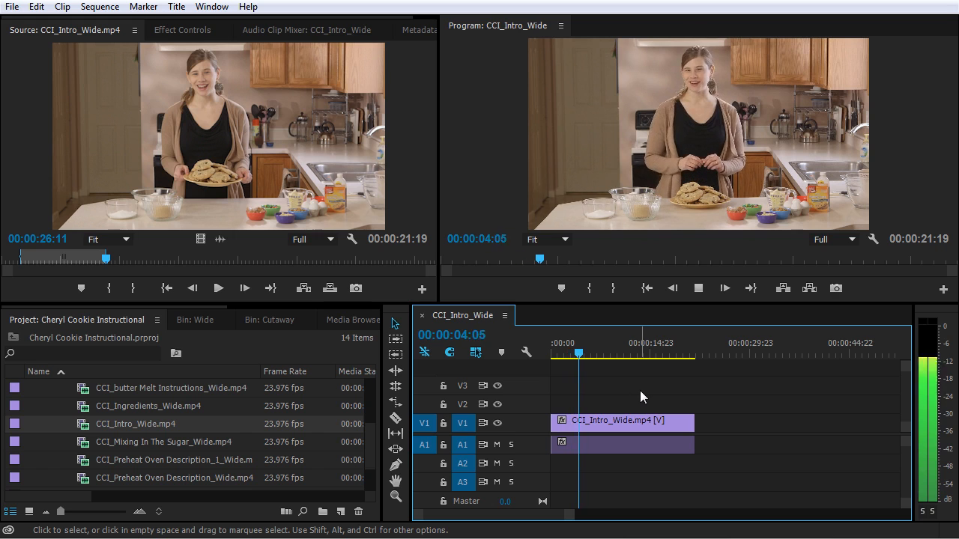
{"action": "key", "text": "space"}
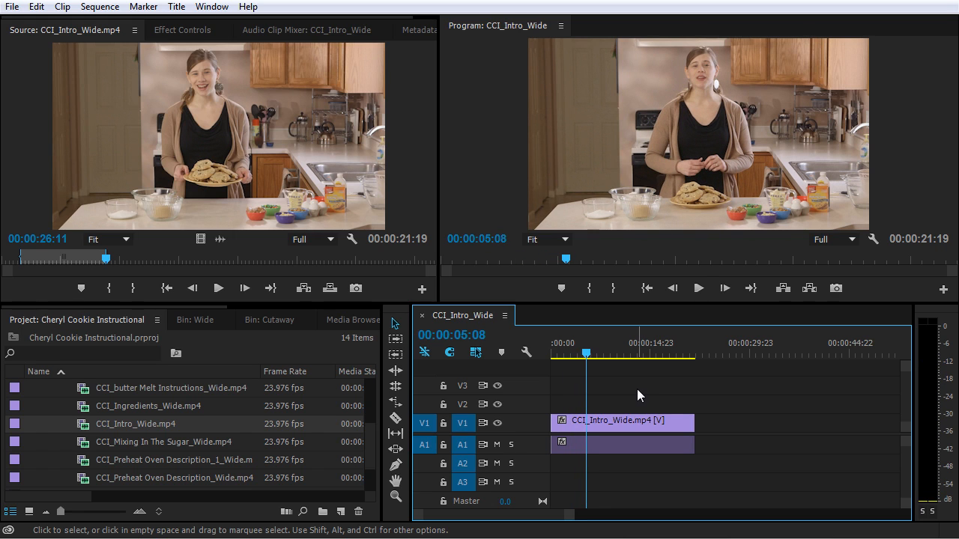
{"action": "key", "text": "j"}
{"action": "key", "text": "k"}
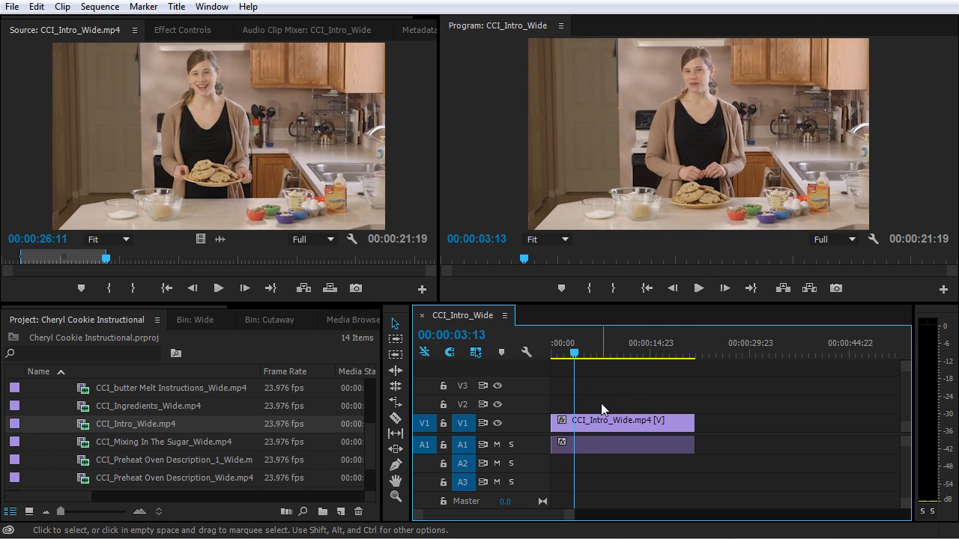
{"action": "key", "text": "l"}
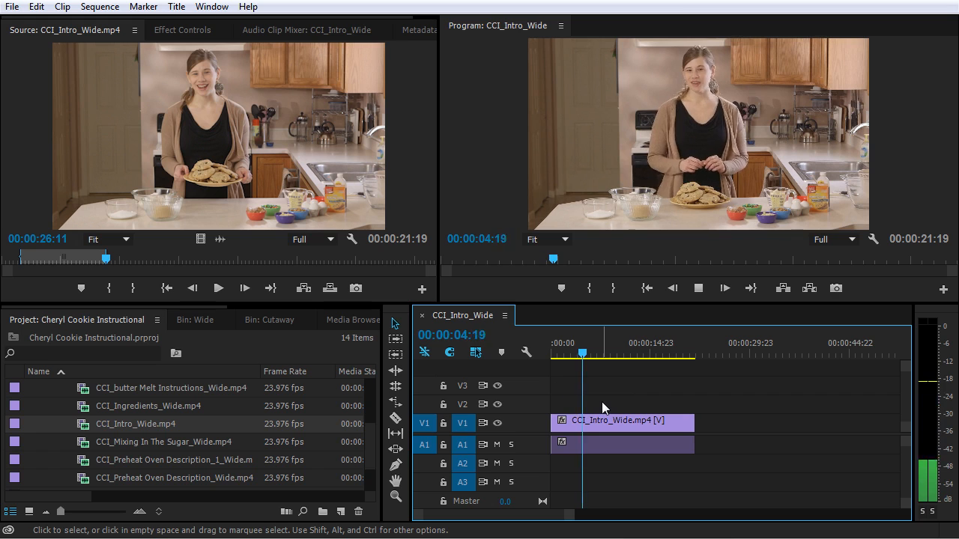
{"action": "key", "text": "k"}
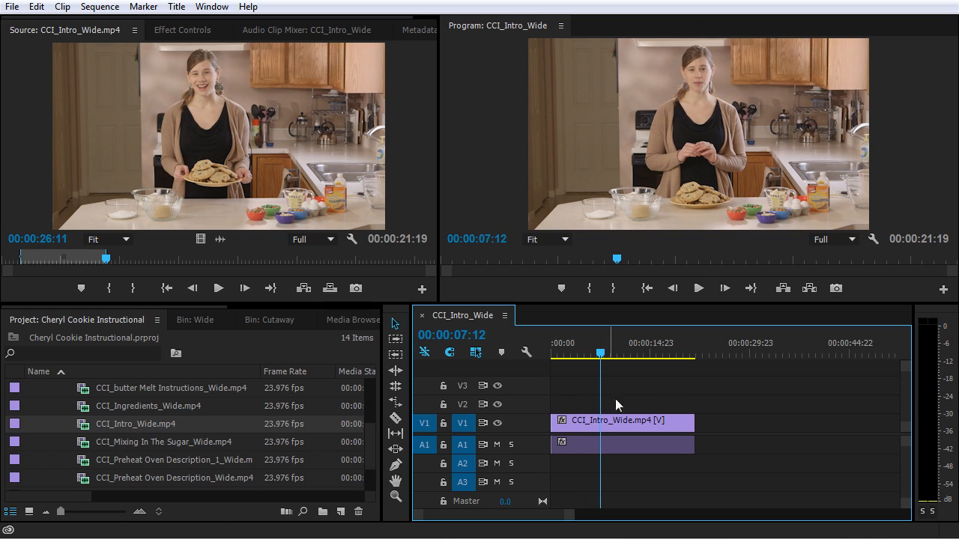
{"action": "key", "text": "l"}
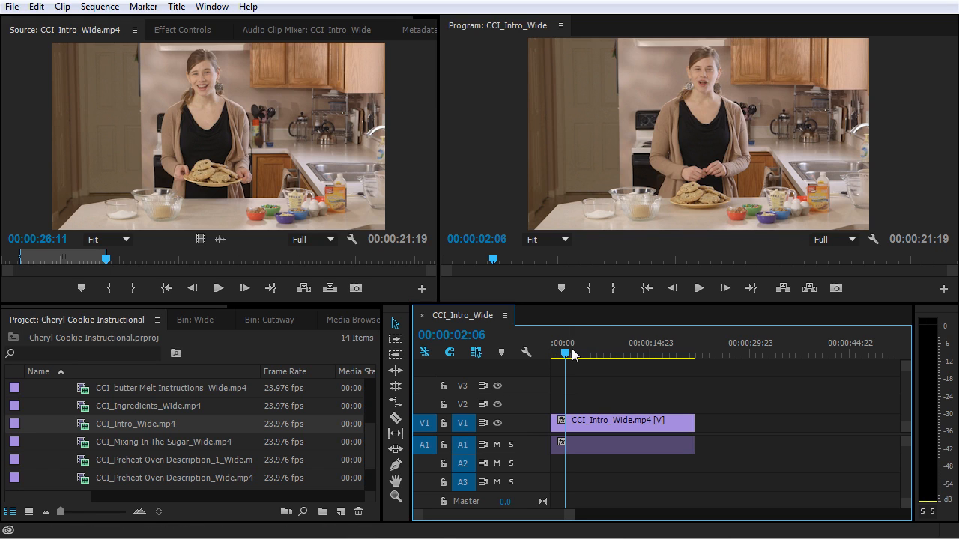
Step: Play the first three seconds of the sequence from its start and return the playhead to 00:00:00:00
{"action": "key", "text": "Home"}
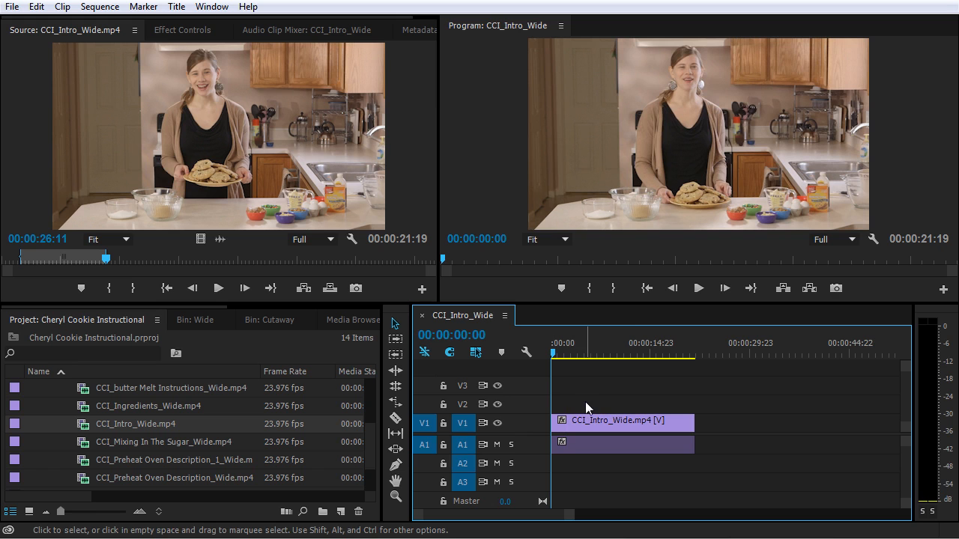
{"action": "key", "text": "space"}
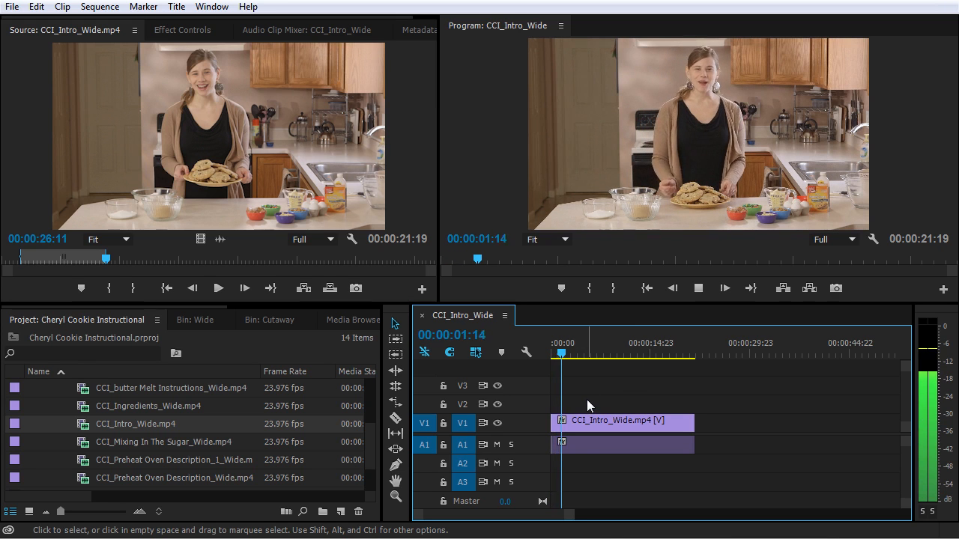
{"action": "key", "text": "space"}
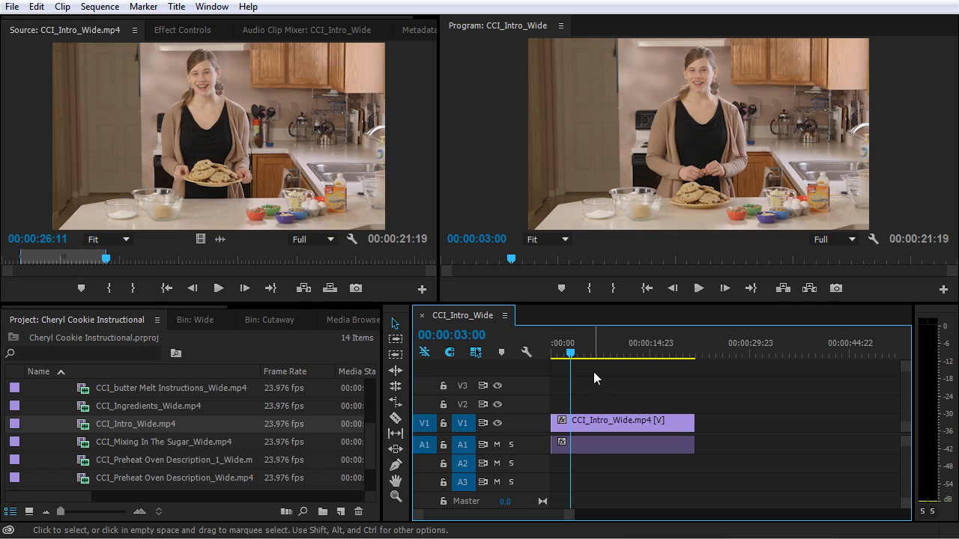
{"action": "key", "text": "Home"}
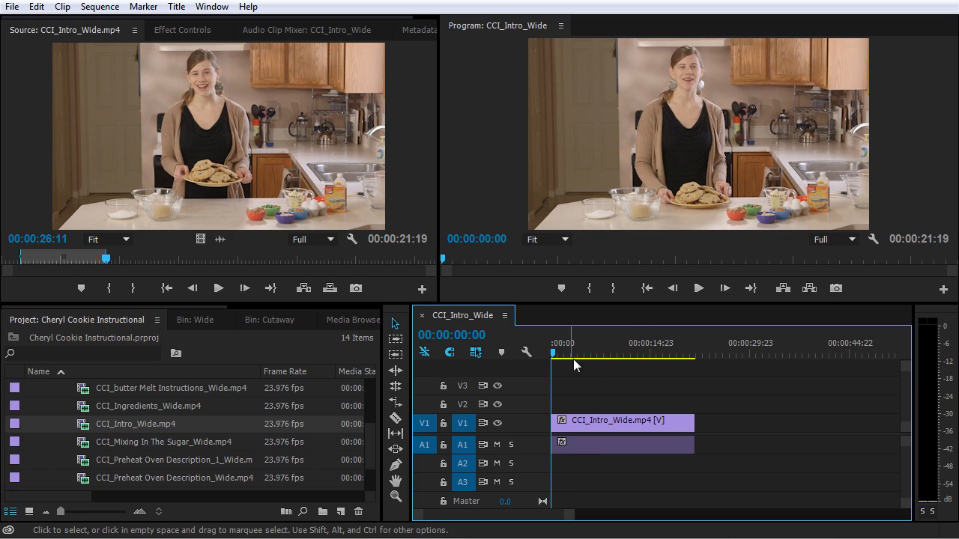
Step: Trim a little over half a second off the start of the intro clip, leaving a gap before it
{"action": "key", "text": "minus"}
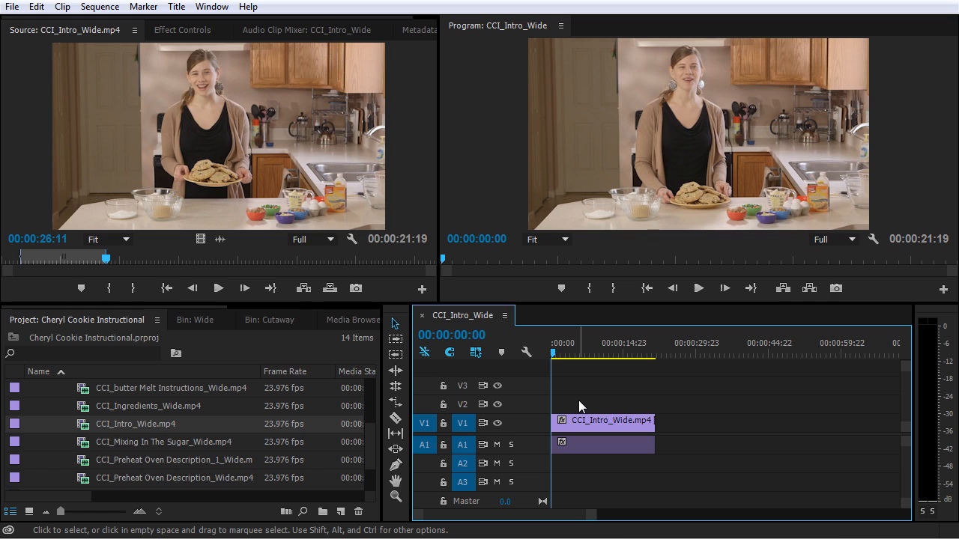
{"action": "key", "text": "equal"}
{"action": "key", "text": "equal"}
{"action": "key", "text": "equal"}
{"action": "key", "text": "equal"}
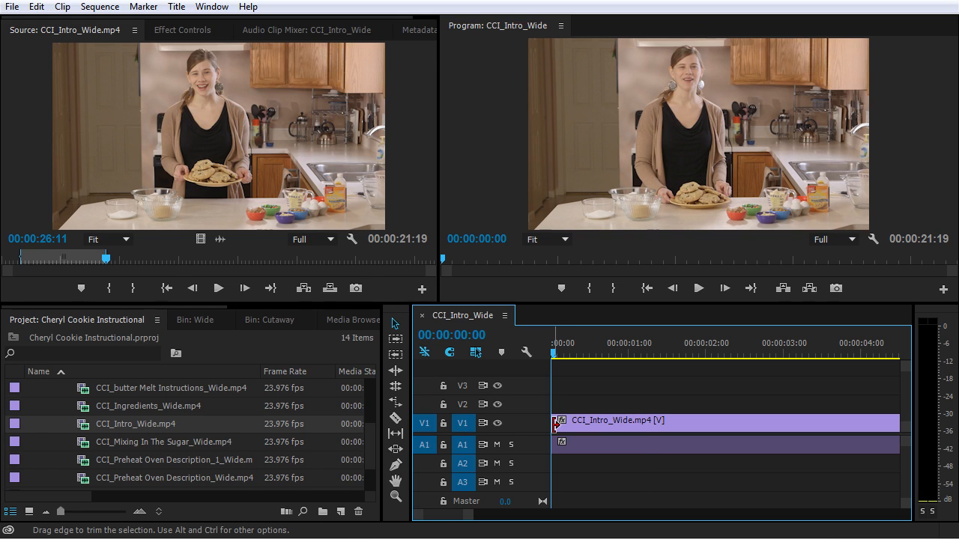
{"action": "left_click_drag", "start_coordinate": [557, 422], "coordinate": [584, 424]}
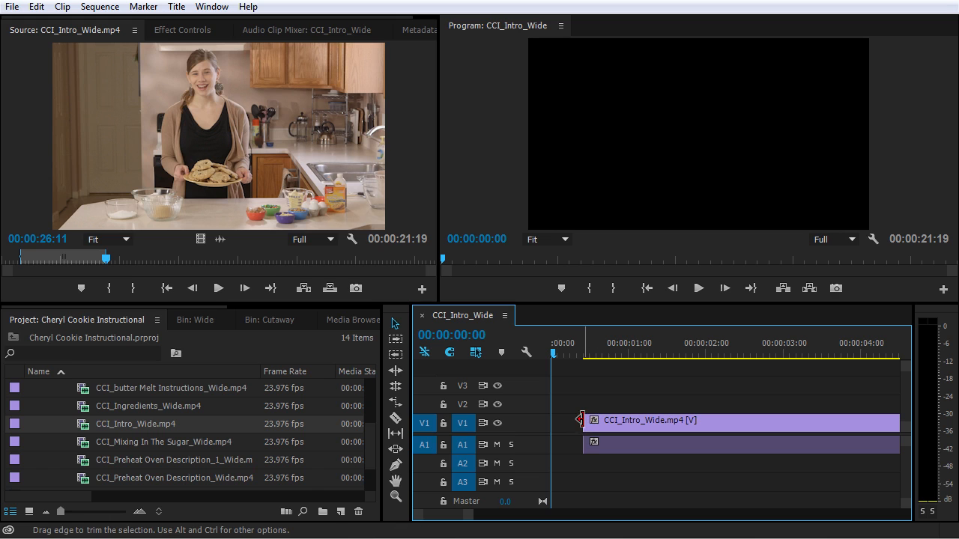
{"action": "left_click", "coordinate": [591, 422]}
{"action": "left_click_drag", "start_coordinate": [591, 421], "coordinate": [609, 422]}
Step: Play the last second of the intro clip in the sequence to check its ending
{"action": "key", "text": "minus"}
{"action": "key", "text": "minus"}
{"action": "key", "text": "minus"}
{"action": "key", "text": "minus"}
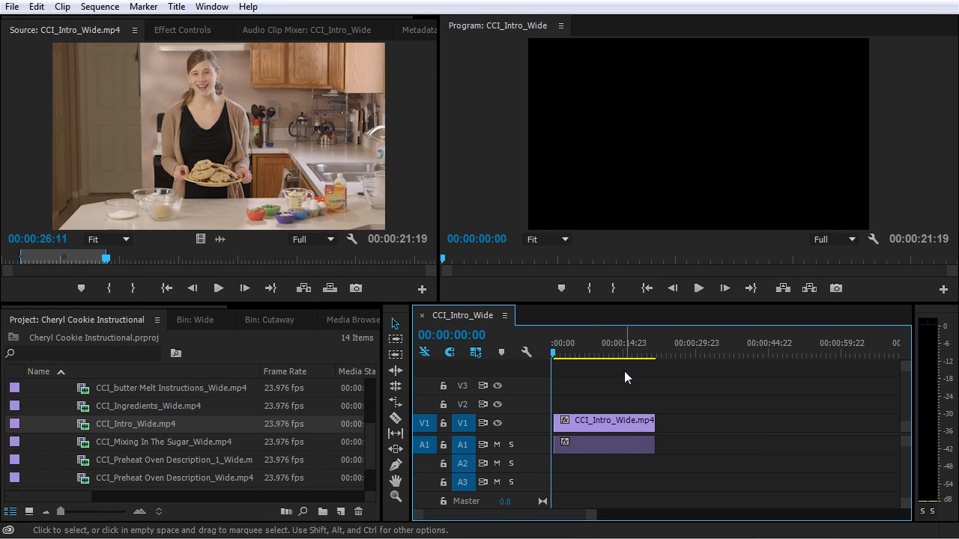
{"action": "left_click_drag", "start_coordinate": [629, 350], "coordinate": [657, 350]}
{"action": "key", "text": "equal"}
{"action": "key", "text": "equal"}
{"action": "key", "text": "equal"}
{"action": "key", "text": "equal"}
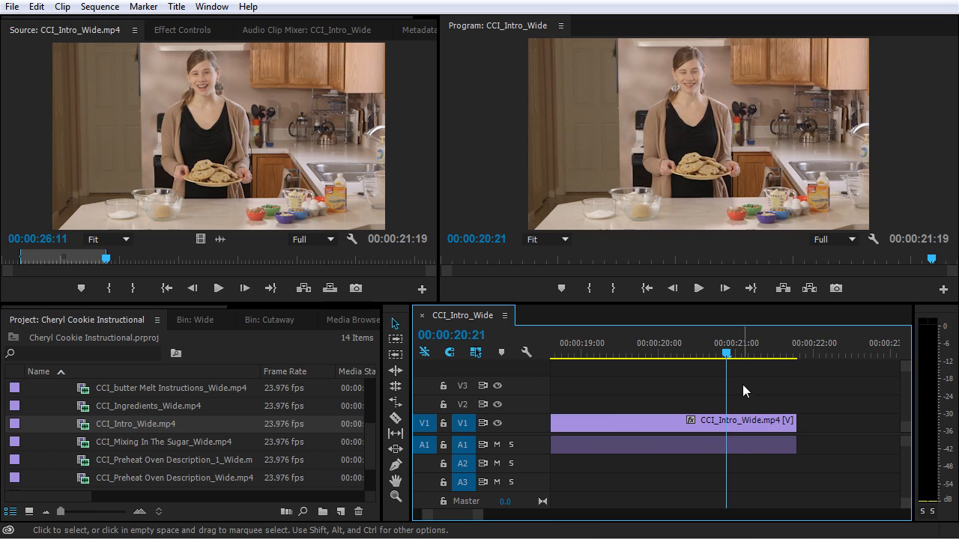
{"action": "key", "text": "space"}
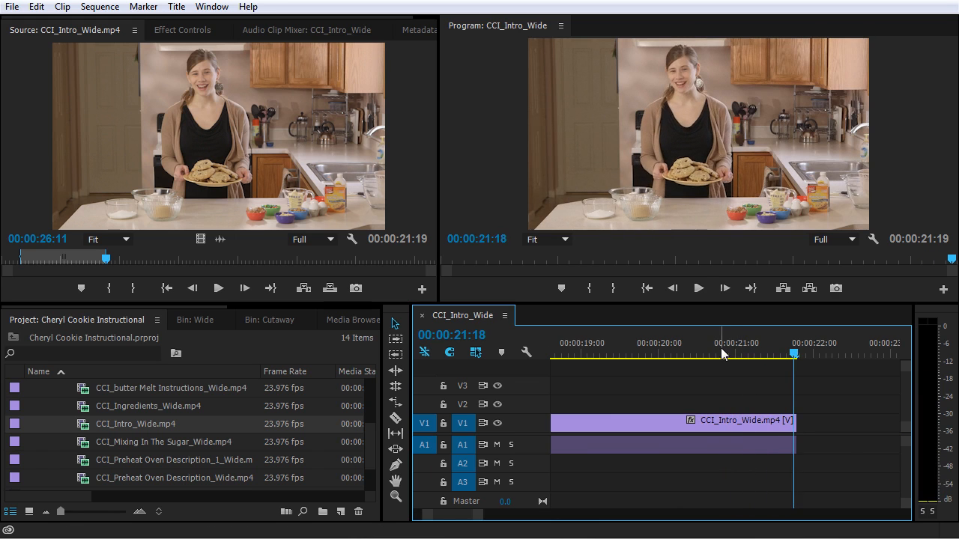
Step: Trim the end of the intro clip so the sequence lasts 00:00:21:04, and play the new ending
{"action": "left_click", "coordinate": [742, 353]}
{"action": "left_click", "coordinate": [792, 424]}
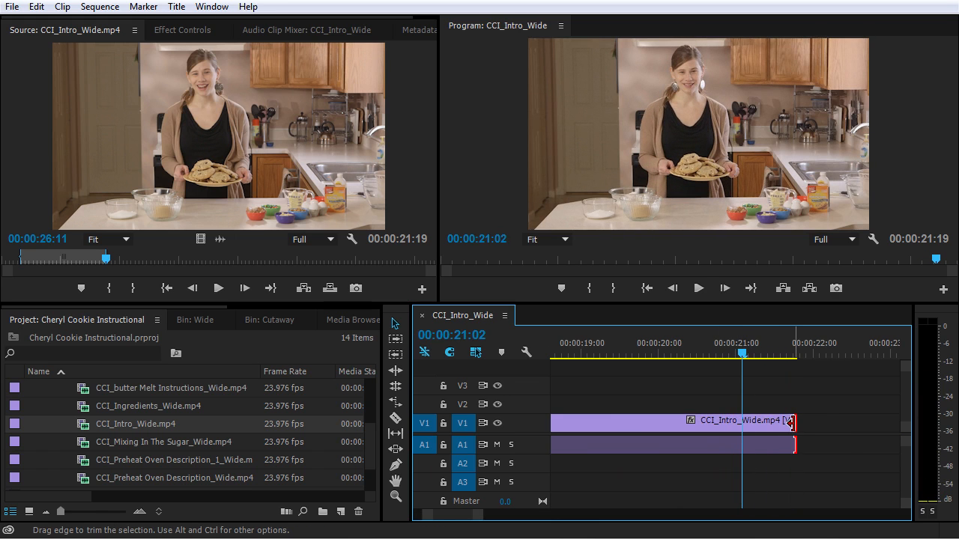
{"action": "left_click_drag", "start_coordinate": [791, 422], "coordinate": [747, 428]}
{"action": "left_click", "coordinate": [716, 353]}
{"action": "key", "text": "space"}
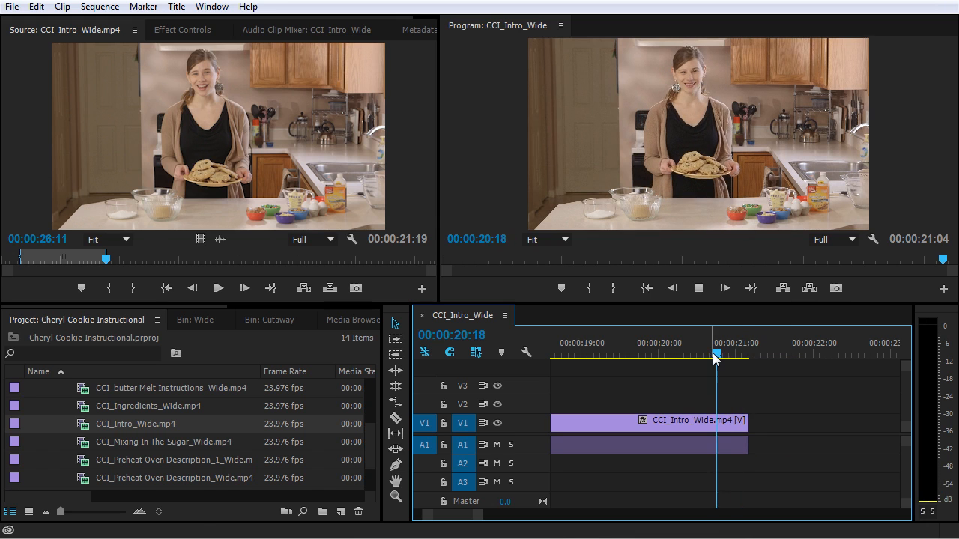
Step: Trim the clip's start slightly further, and extend that edge back to 00:00:00:00 to close the gap
{"action": "key", "text": "minus"}
{"action": "key", "text": "minus"}
{"action": "key", "text": "minus"}
{"action": "key", "text": "minus"}
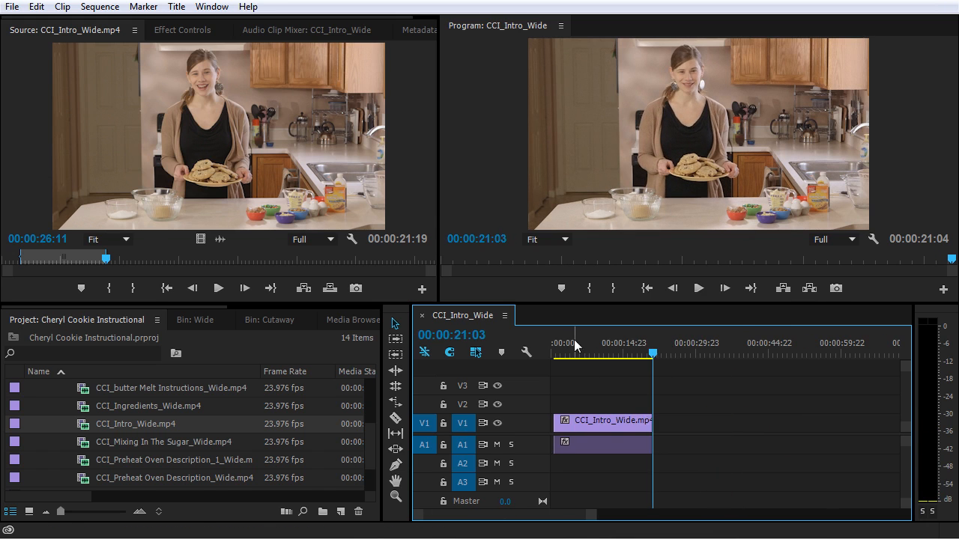
{"action": "key", "text": "Home"}
{"action": "key", "text": "equal"}
{"action": "key", "text": "equal"}
{"action": "key", "text": "equal"}
{"action": "key", "text": "equal"}
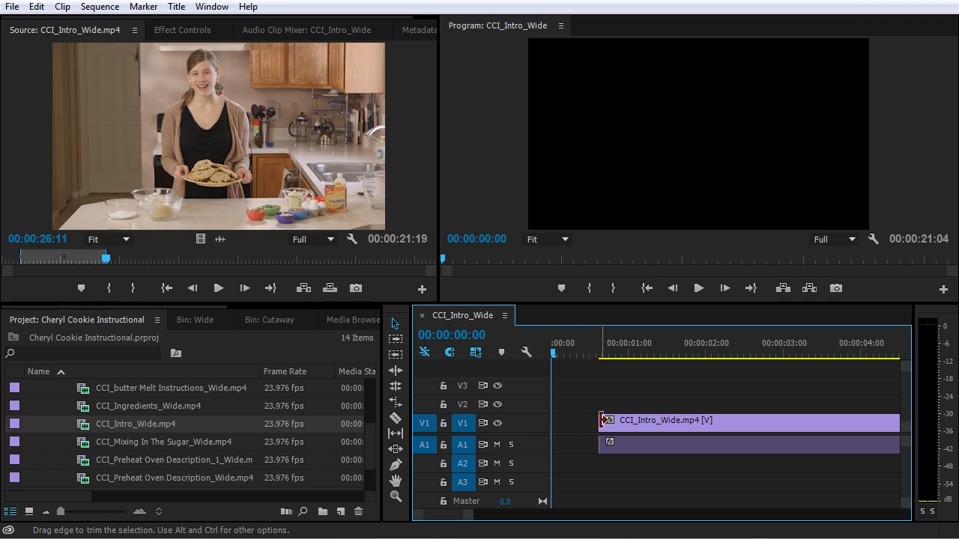
{"action": "mouse_move", "coordinate": [602, 420]}
{"action": "left_mouse_down"}
{"action": "mouse_move", "coordinate": [535, 423]}
{"action": "mouse_move", "coordinate": [611, 429]}
{"action": "left_mouse_up"}
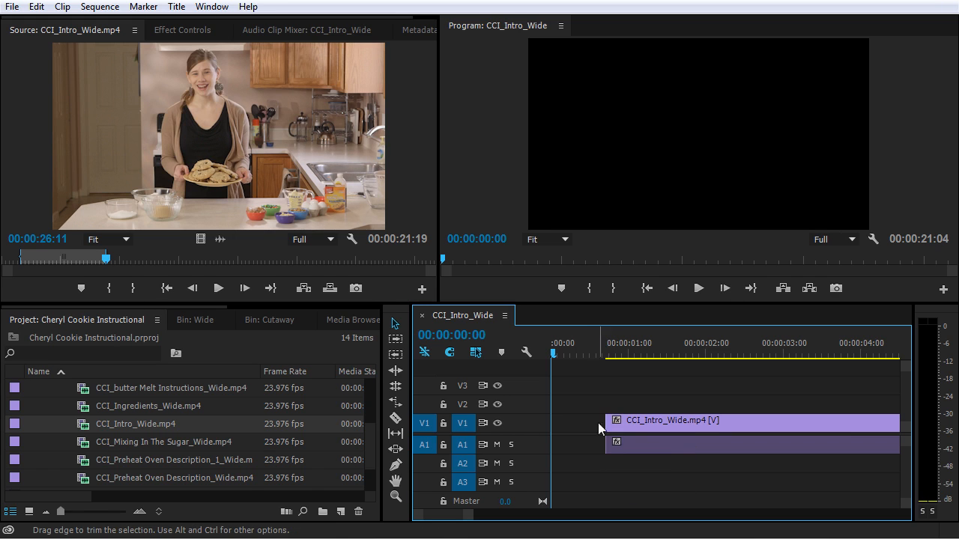
{"action": "left_click_drag", "start_coordinate": [609, 420], "coordinate": [552, 426]}
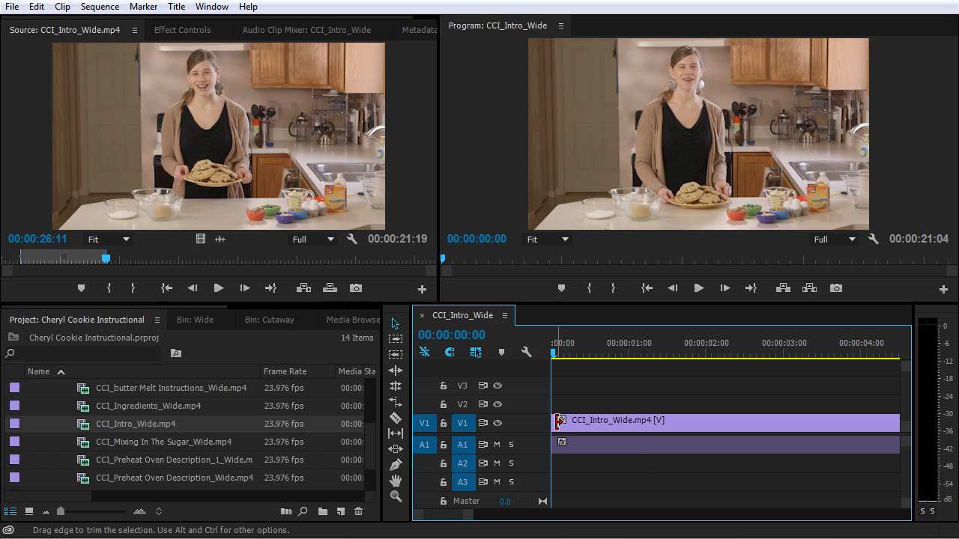
Step: Try ripple-trimming the start of the intro clip by about one second, and undo the trim
{"action": "key", "text": "ctrl"}
{"action": "key", "text": "ctrl"}
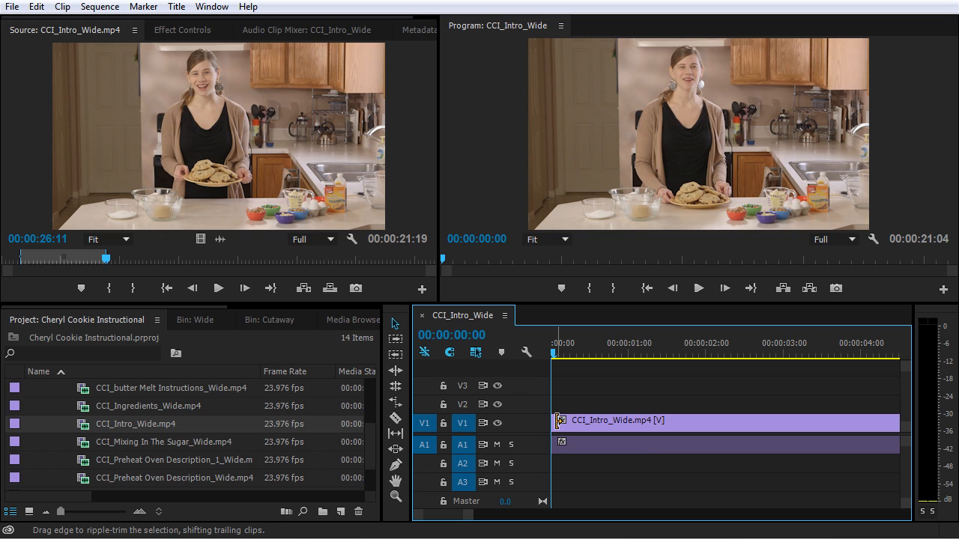
{"action": "left_click_drag", "start_coordinate": [557, 421], "coordinate": [641, 431]}
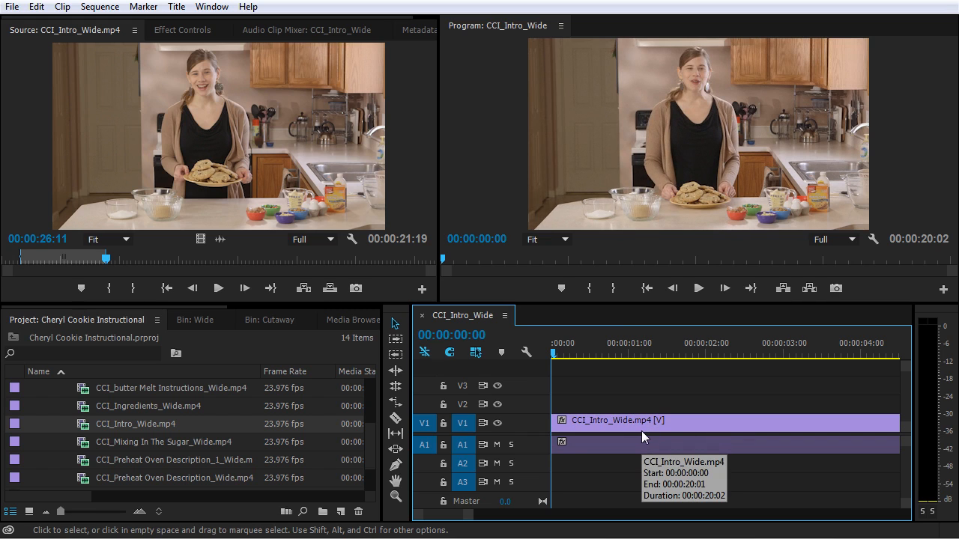
{"action": "key", "text": "ctrl+z"}
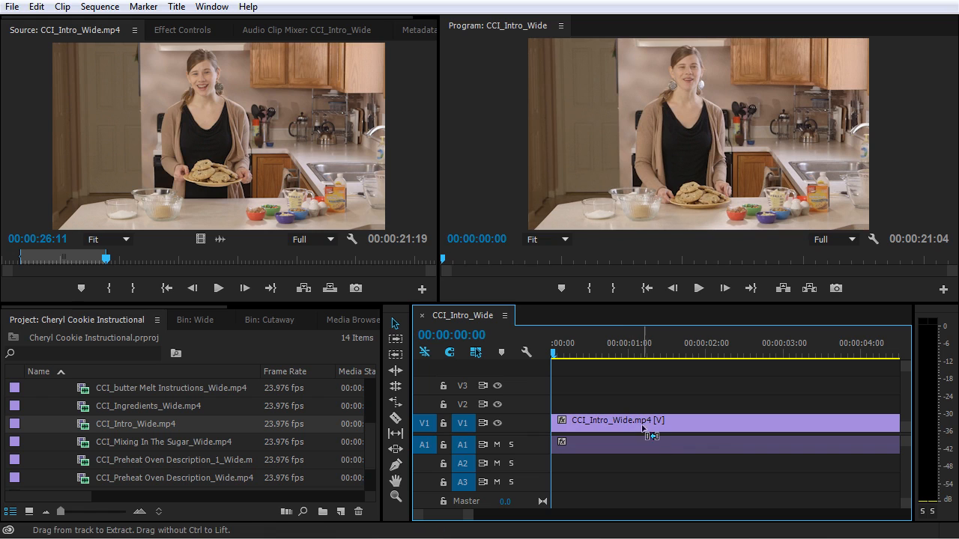
Step: Ripple-trim the clip's start so the sequence lasts 00:00:20:07, and activate the Ripple Edit tool
{"action": "scroll", "coordinate": [646, 436], "scroll_direction": "down", "scroll_amount": 3}
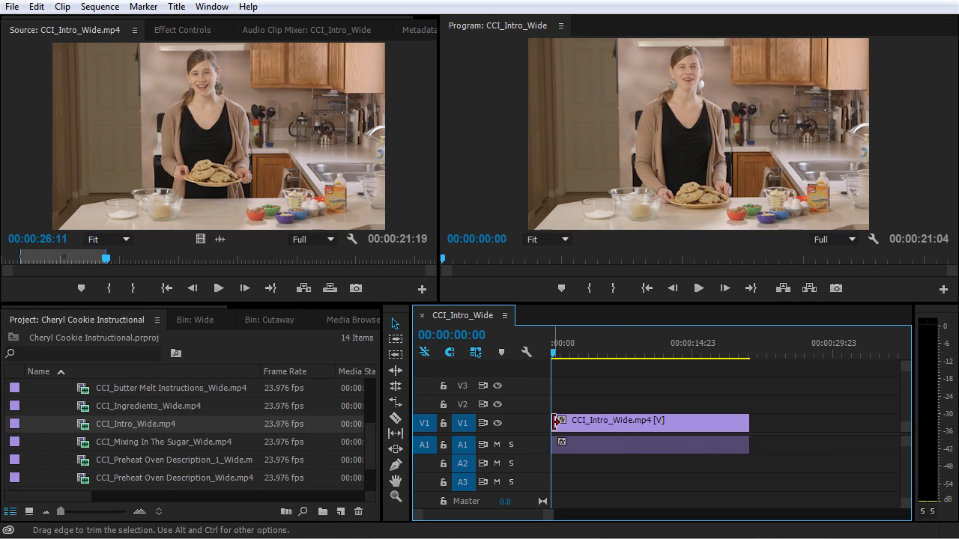
{"action": "left_click_drag", "start_coordinate": [555, 423], "coordinate": [562, 426]}
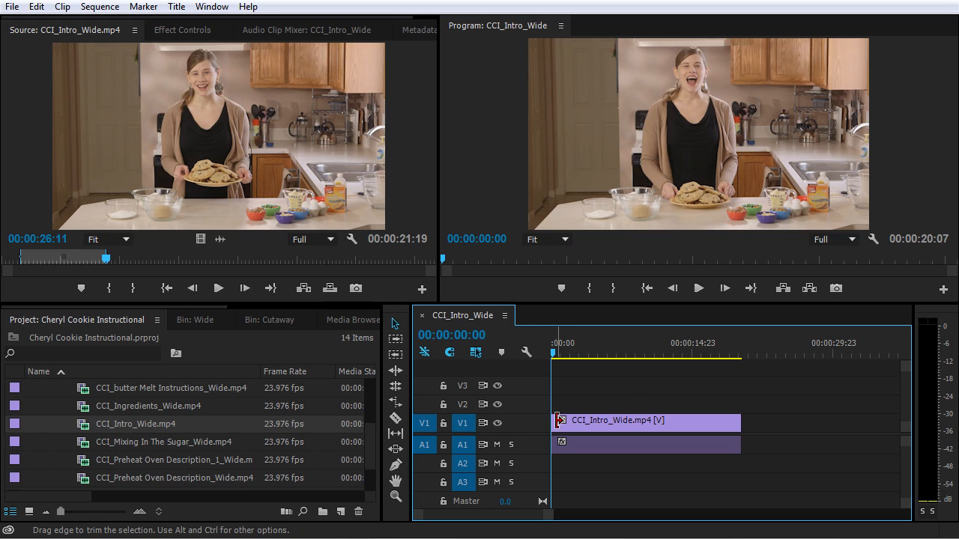
{"action": "key", "text": "b"}
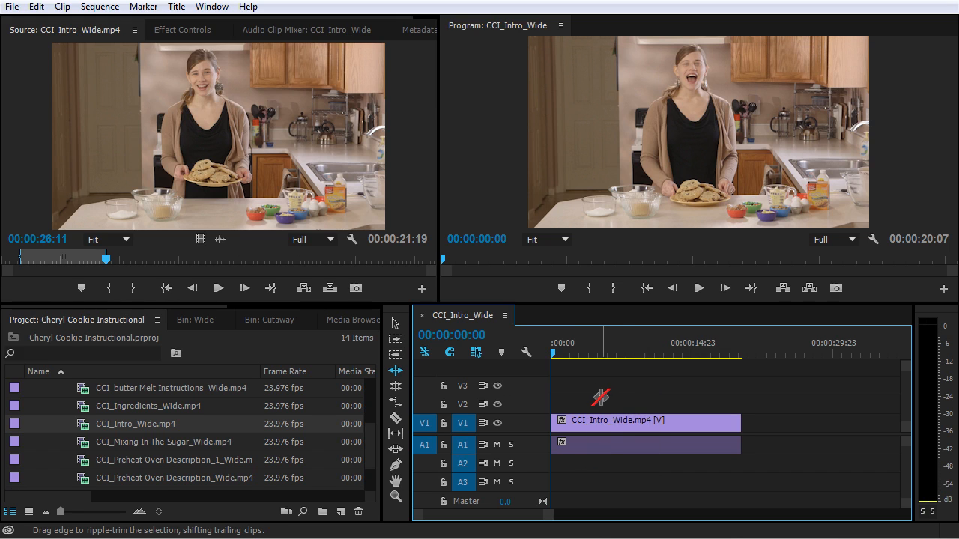
Step: Activate the Selection tool, and play the first second of the sequence to check the trimmed start of the intro clip
{"action": "key", "text": "v"}
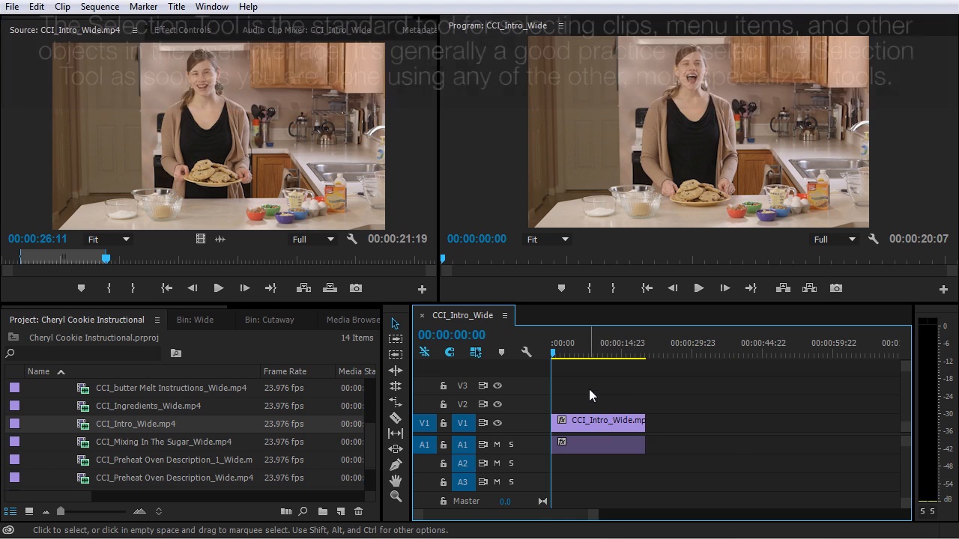
{"action": "key", "text": "equal"}
{"action": "key", "text": "equal"}
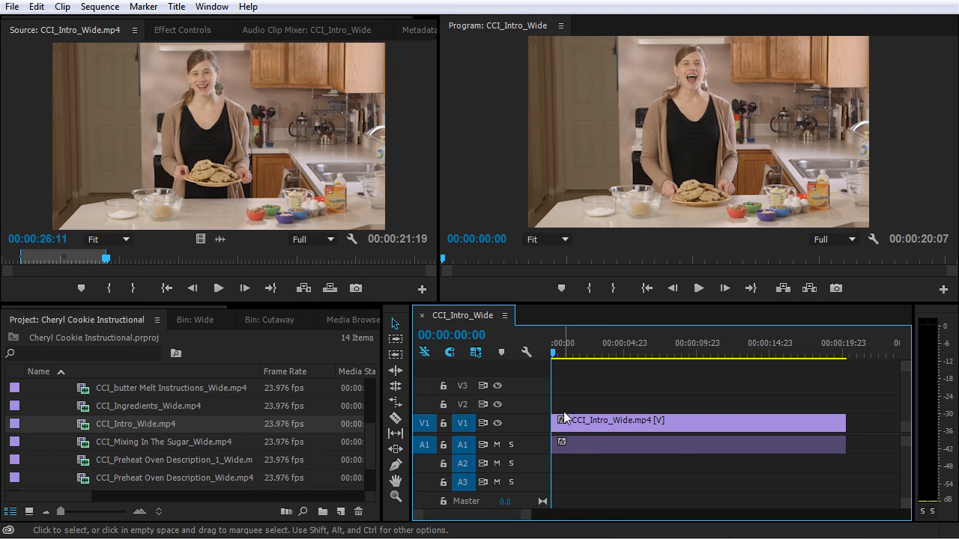
{"action": "key", "text": "equal"}
{"action": "key", "text": "equal"}
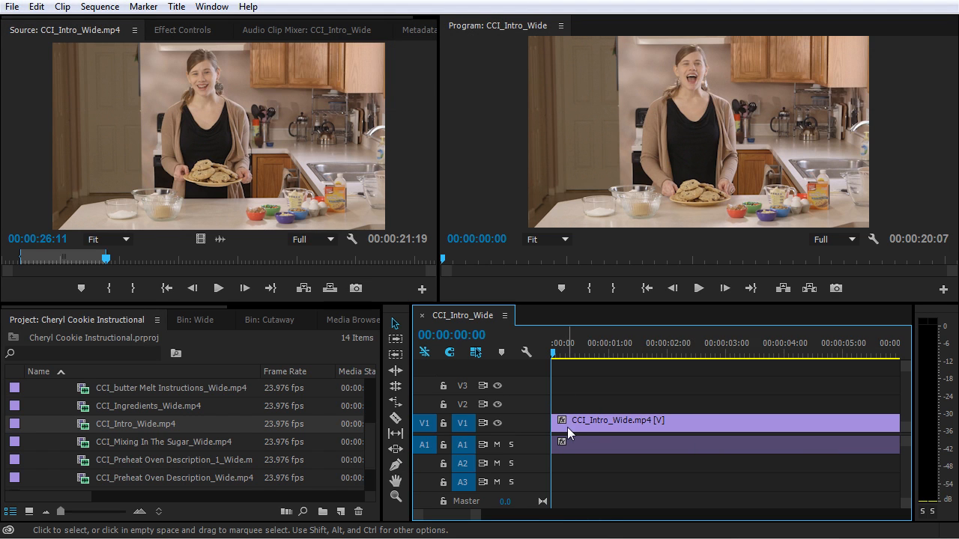
{"action": "key", "text": "space"}
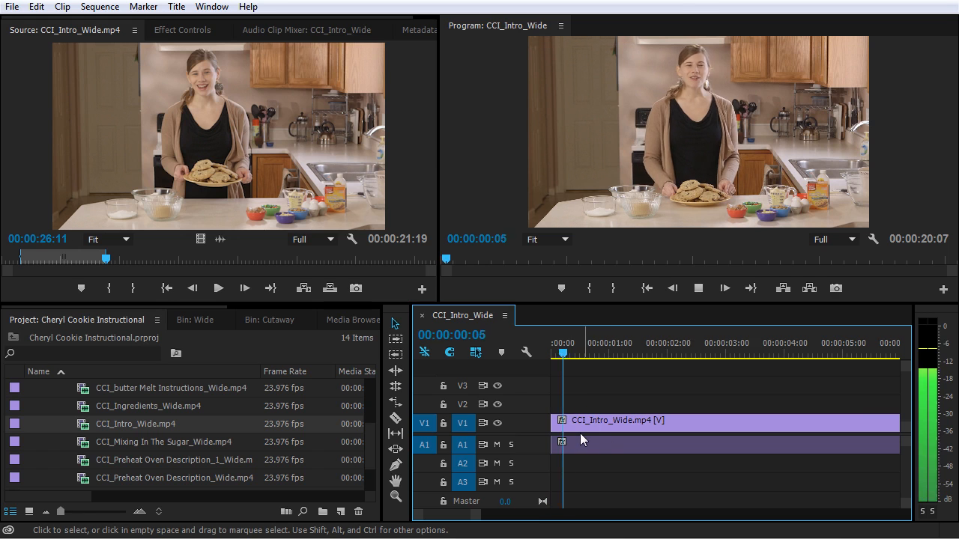
{"action": "left_click", "coordinate": [555, 353]}
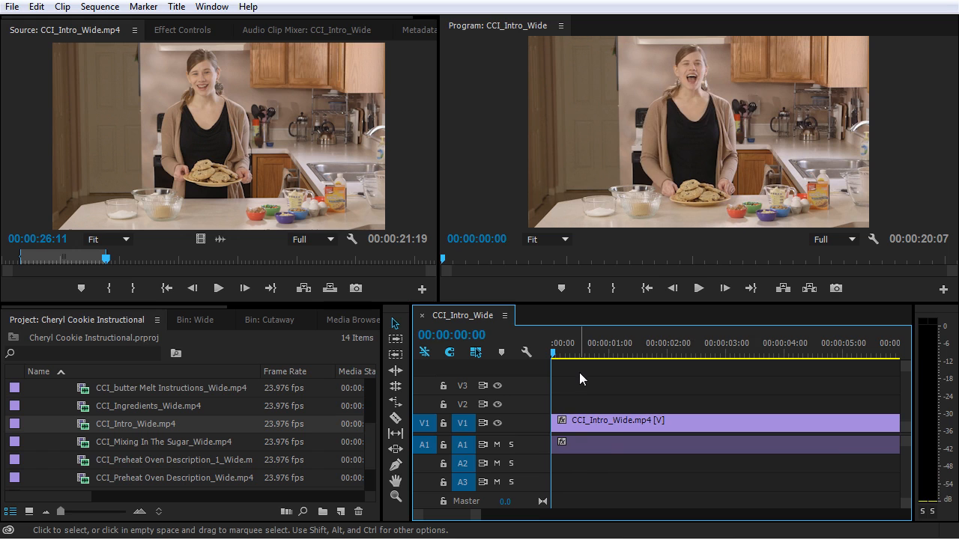
{"action": "key", "text": "space"}
{"action": "left_click", "coordinate": [597, 352]}
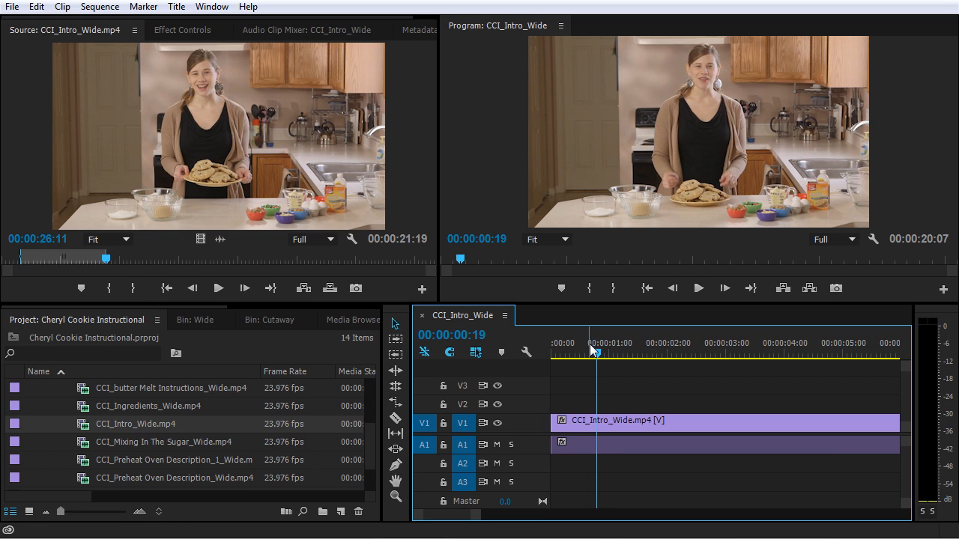
{"action": "mouse_move", "coordinate": [601, 354]}
{"action": "left_mouse_down"}
{"action": "mouse_move", "coordinate": [545, 363]}
{"action": "mouse_move", "coordinate": [582, 342]}
{"action": "mouse_move", "coordinate": [597, 346]}
{"action": "left_mouse_up"}
Step: Ripple-extend the start of the intro clip so the sequence lasts 00:00:20:20, and play the new opening
{"action": "key", "text": "ctrl"}
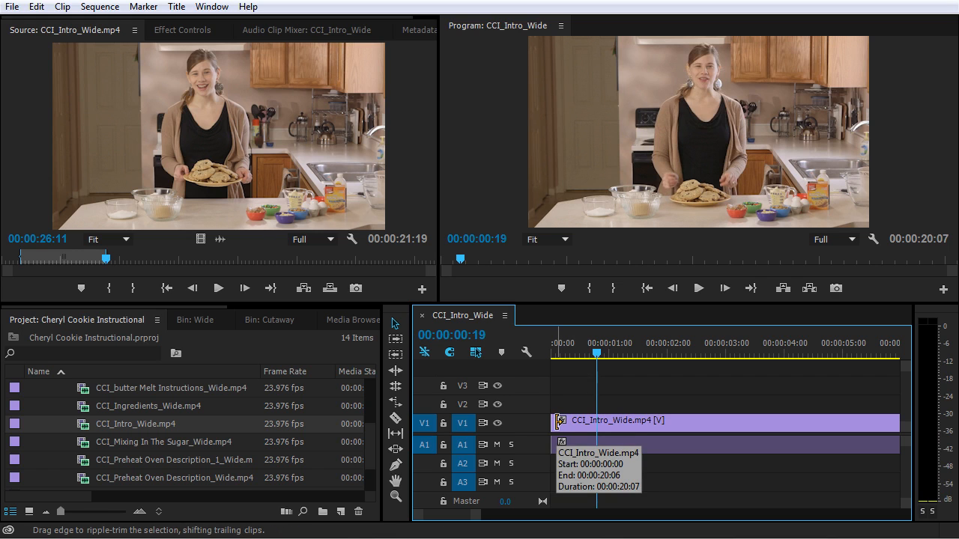
{"action": "left_click", "coordinate": [559, 421], "text": "ctrl"}
{"action": "left_click_drag", "start_coordinate": [559, 421], "coordinate": [525, 425]}
{"action": "key", "text": "Home"}
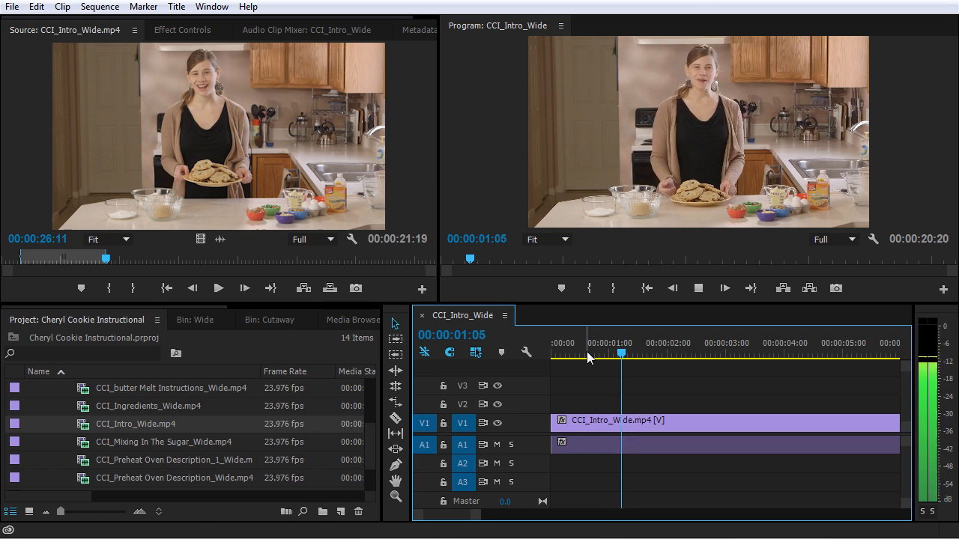
{"action": "key", "text": "space"}
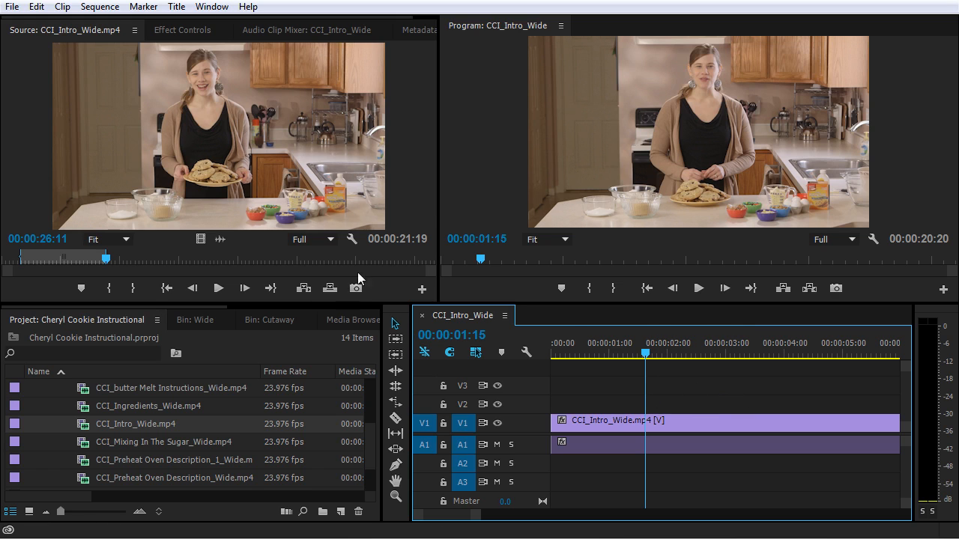
Step: Play through the intro clip's source footage beyond its marked range to find another usable take
{"action": "left_click", "coordinate": [418, 102]}
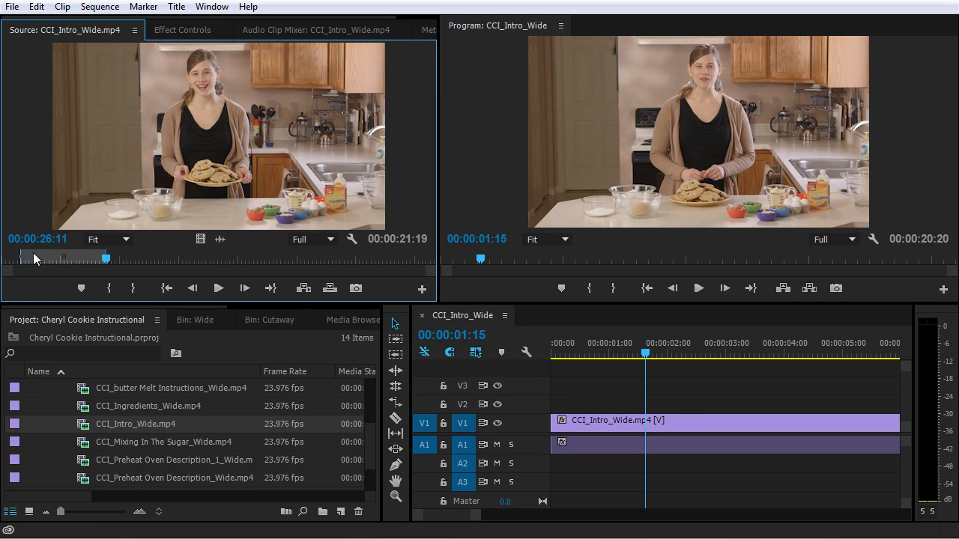
{"action": "mouse_move", "coordinate": [108, 260]}
{"action": "left_mouse_down"}
{"action": "mouse_move", "coordinate": [166, 259]}
{"action": "mouse_move", "coordinate": [124, 261]}
{"action": "left_mouse_up"}
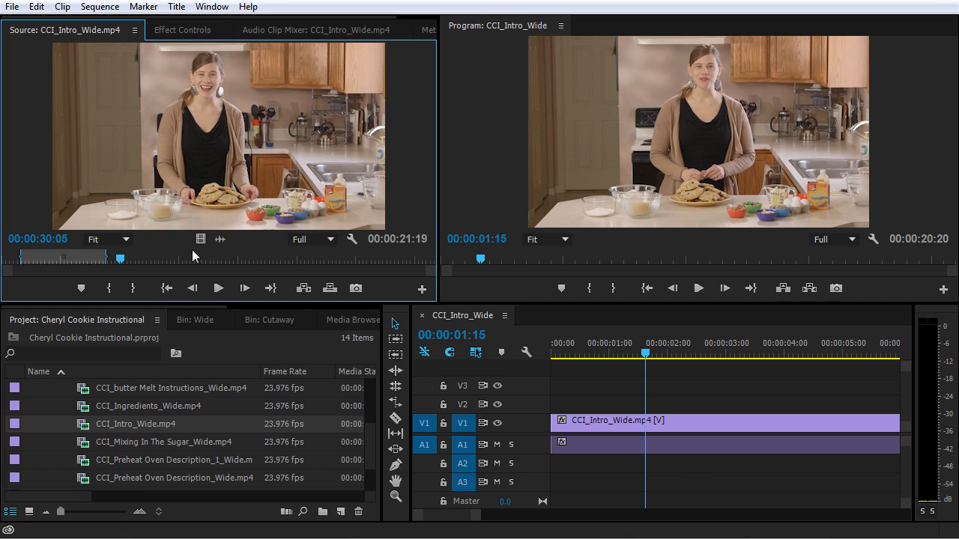
{"action": "key", "text": "space"}
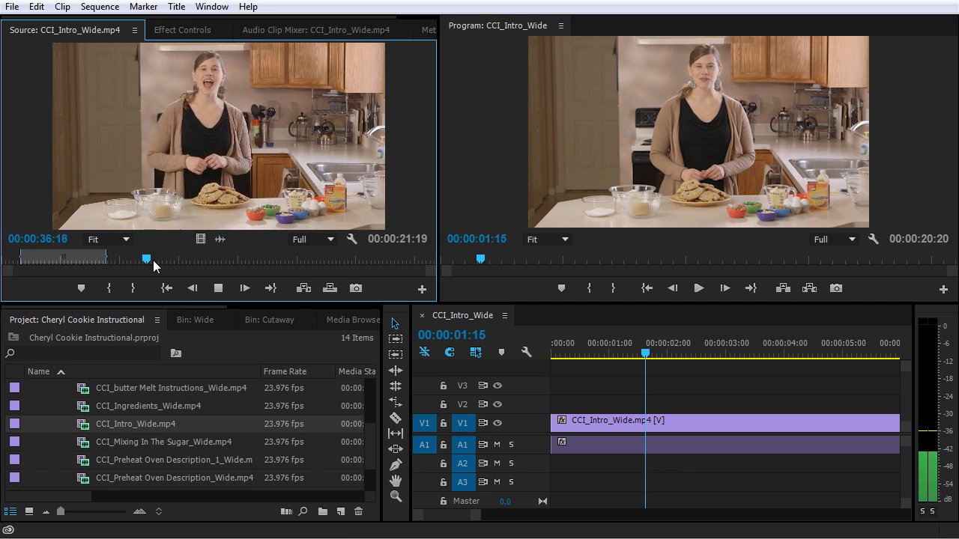
{"action": "key", "text": "space"}
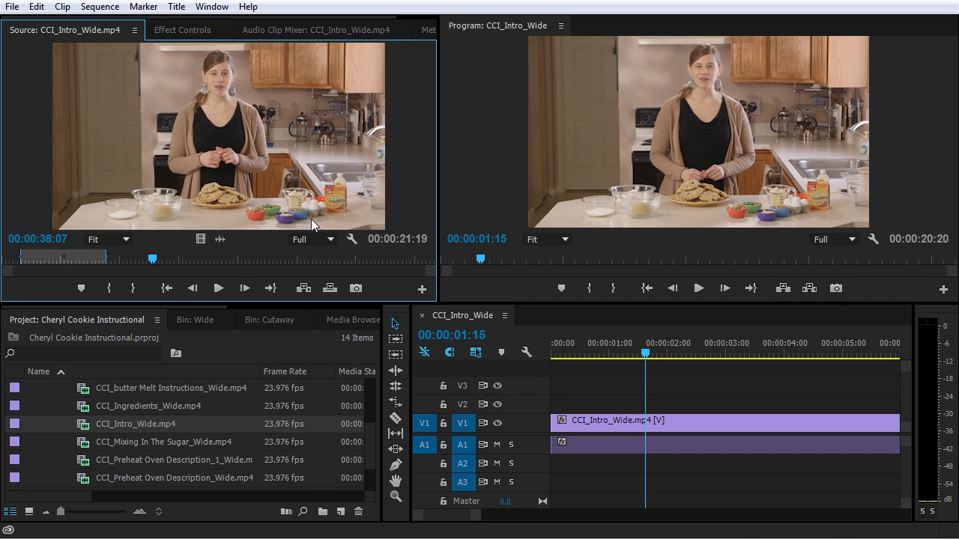
{"action": "left_click", "coordinate": [135, 257]}
{"action": "key", "text": "space"}
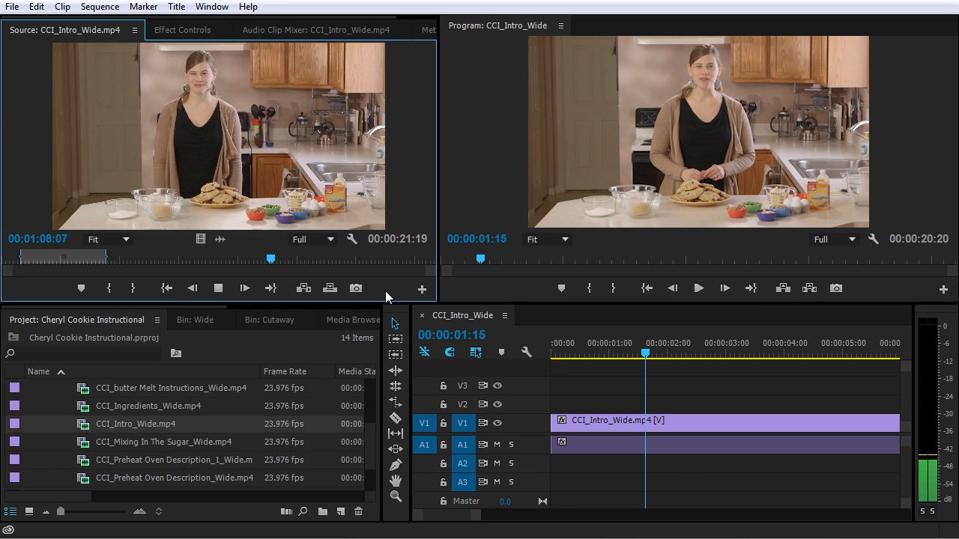
{"action": "left_click", "coordinate": [45, 259]}
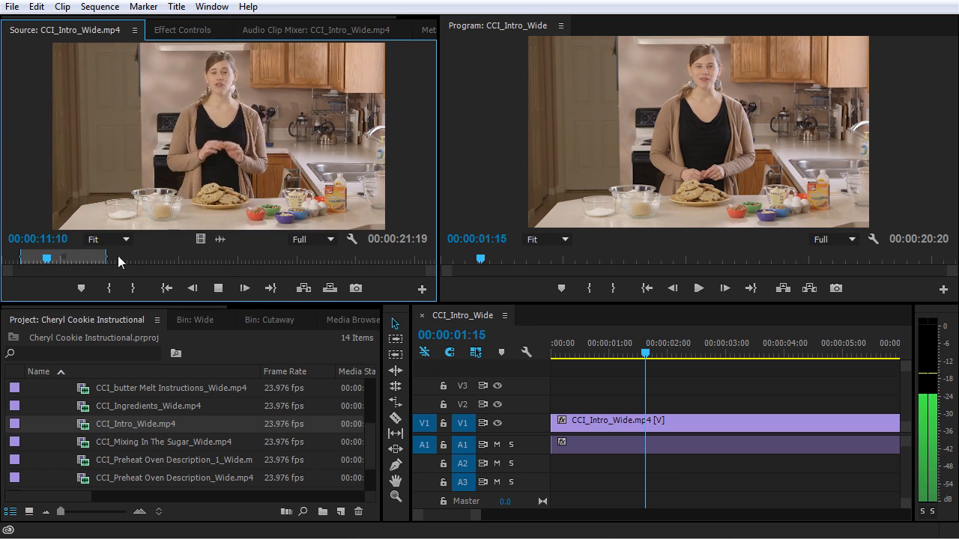
{"action": "left_click", "coordinate": [295, 259]}
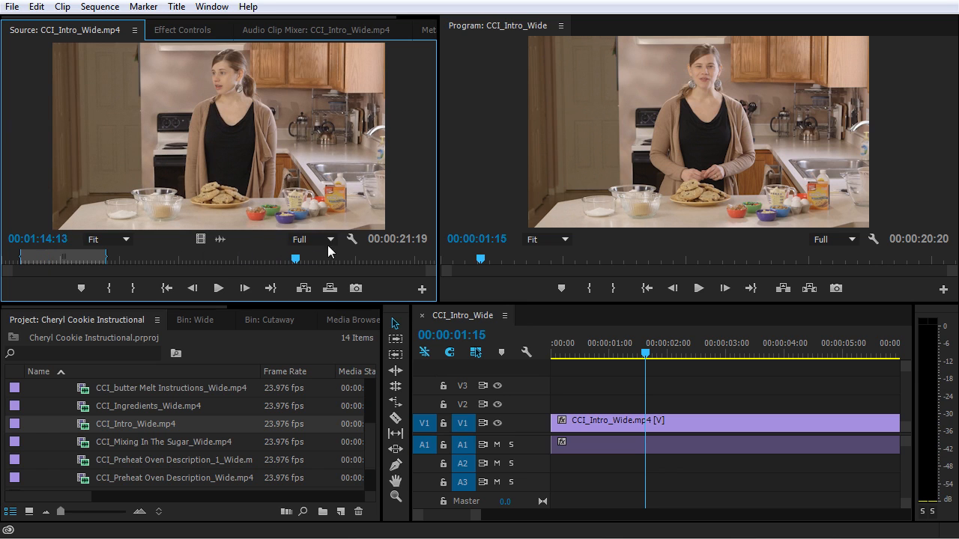
{"action": "key", "text": "space"}
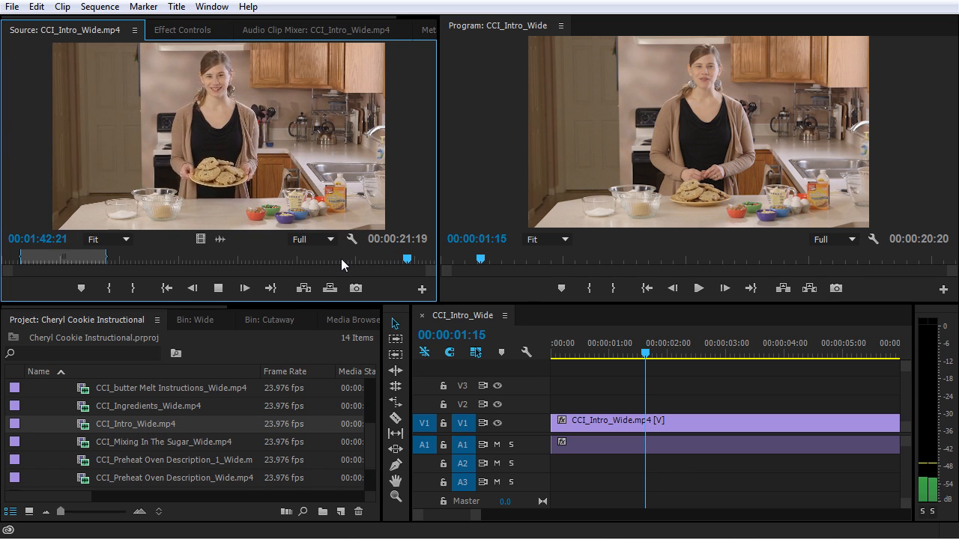
{"action": "key", "text": "space"}
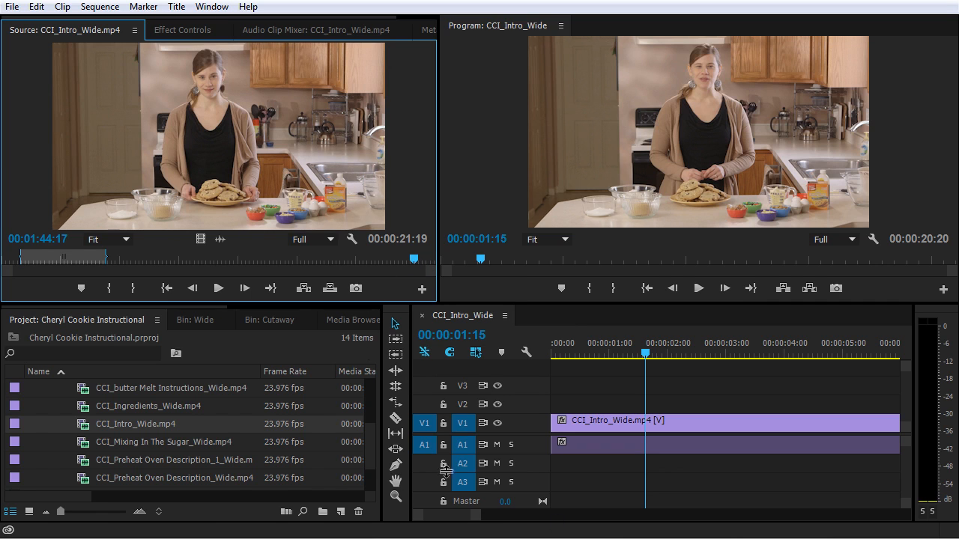
Step: Mark a new range in the source clip from 00:01:35:06 to 00:01:43:10
{"action": "left_click", "coordinate": [338, 251]}
{"action": "left_click_drag", "start_coordinate": [338, 255], "coordinate": [379, 260]}
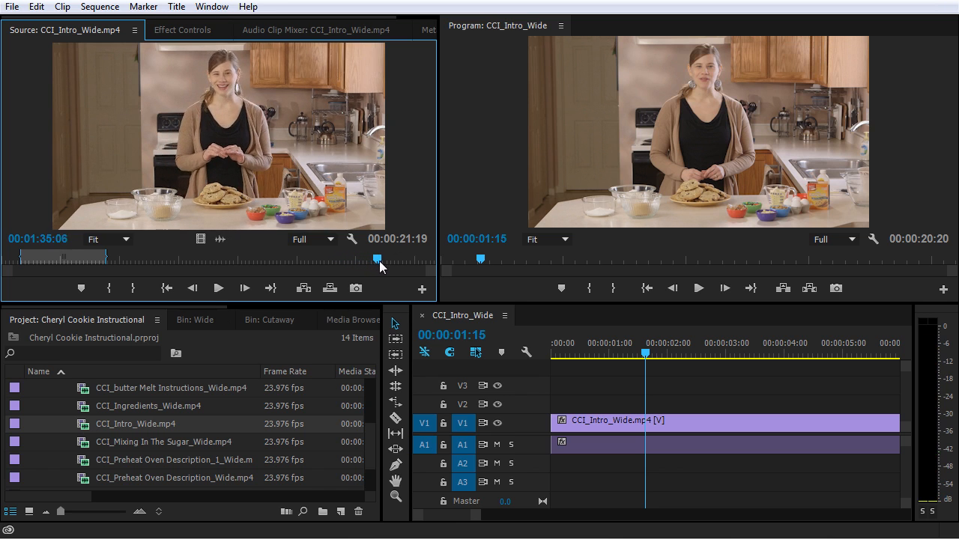
{"action": "left_click", "coordinate": [106, 291]}
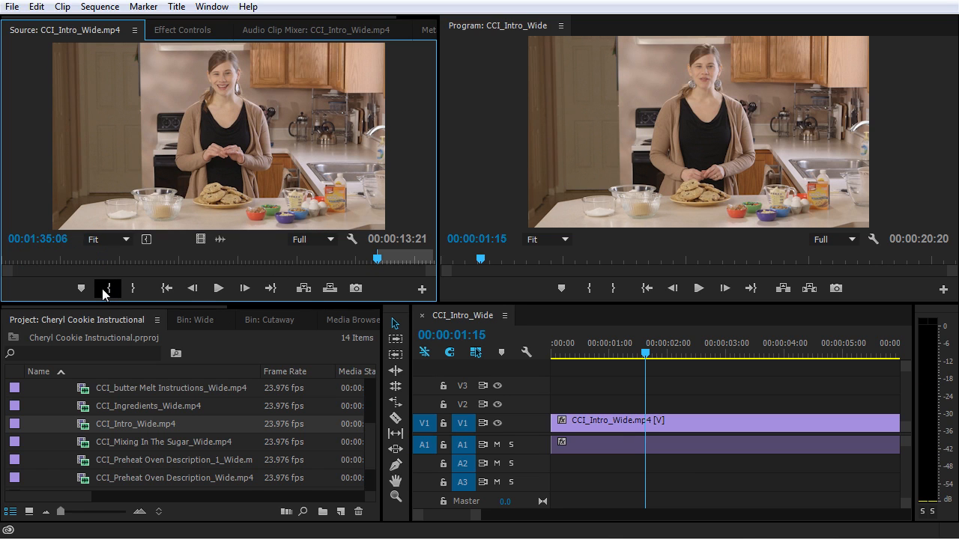
{"action": "key", "text": "space"}
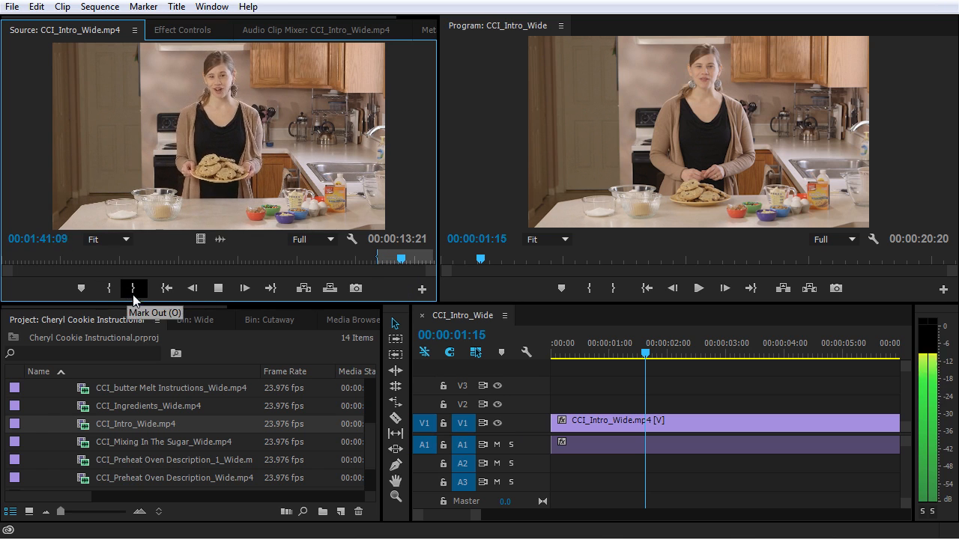
{"action": "key", "text": "o"}
{"action": "key", "text": "space"}
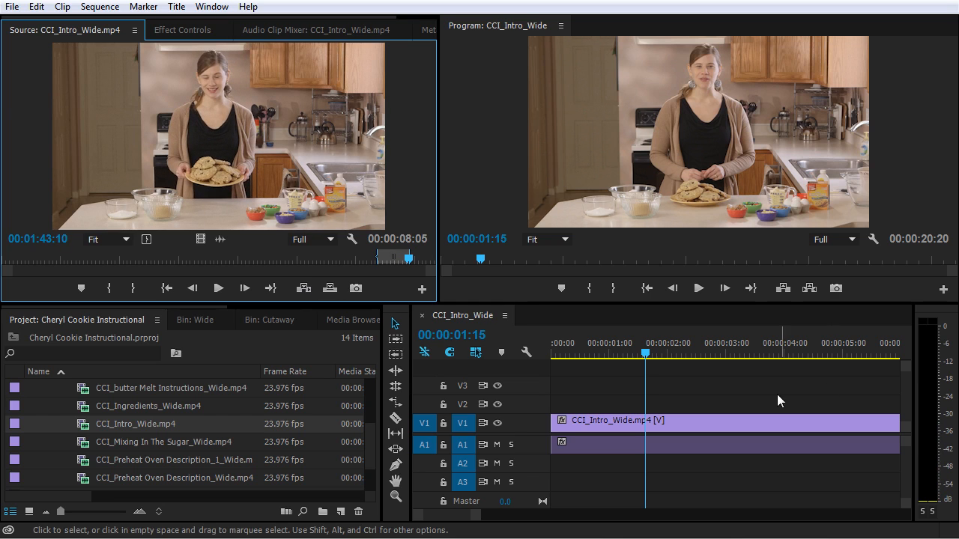
Step: Place the sequence playhead at 00:00:01:19 and show the whole intro clip in the timeline
{"action": "left_click", "coordinate": [658, 353]}
{"action": "key", "text": "minus"}
{"action": "key", "text": "minus"}
{"action": "key", "text": "minus"}
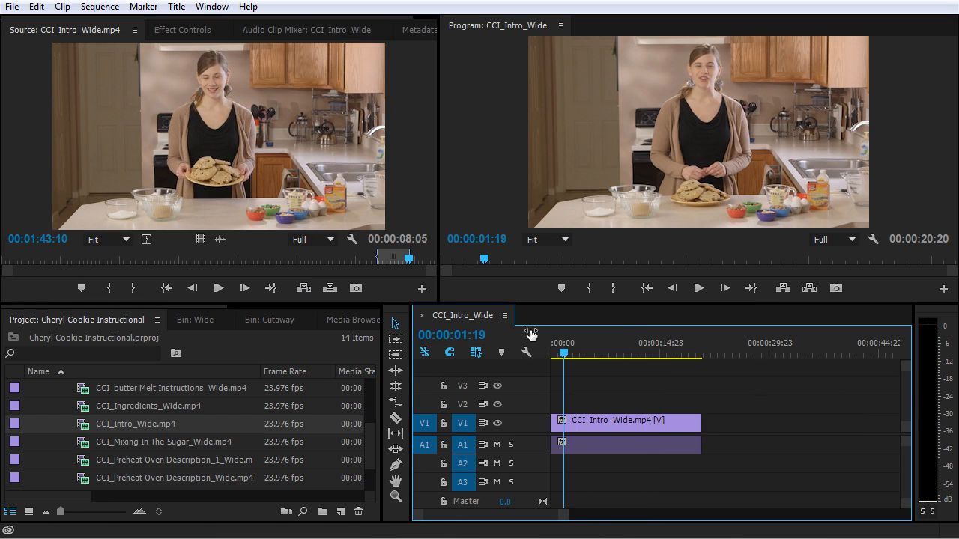